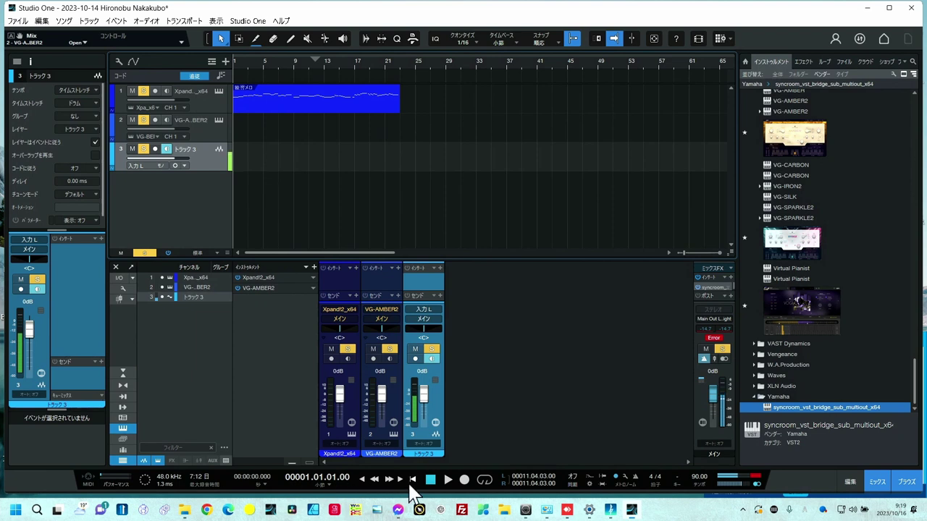
Play the practice melody back from bar 1 to hear what is on the Xpand!2 track.
click(446, 481)
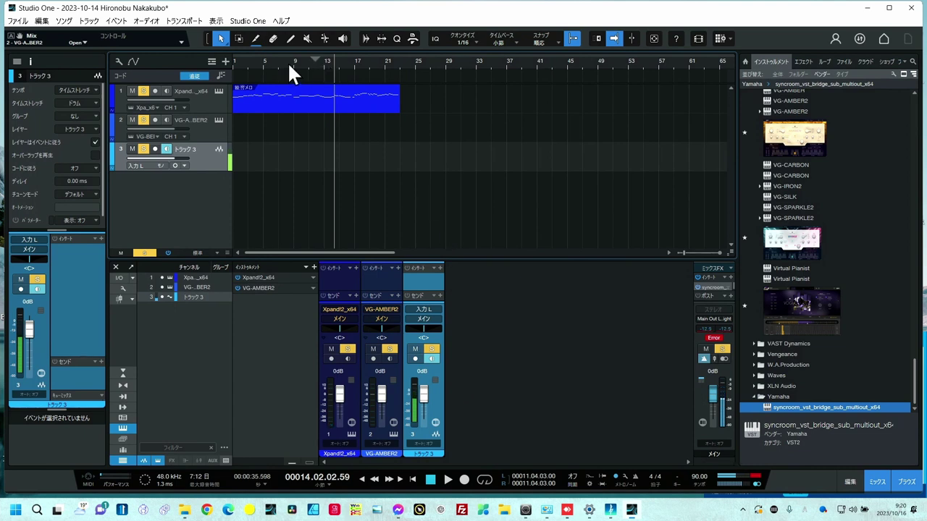
drag(289, 64, 451, 137)
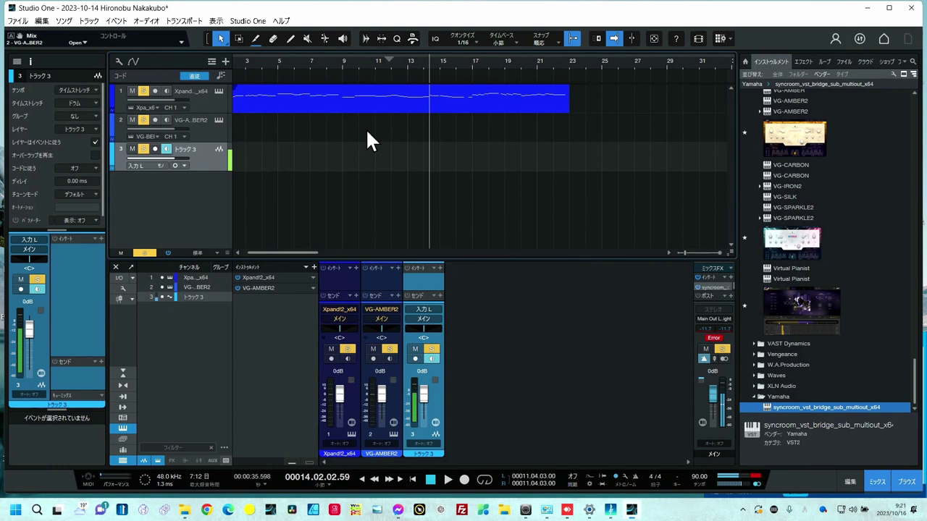
drag(316, 63, 339, 58)
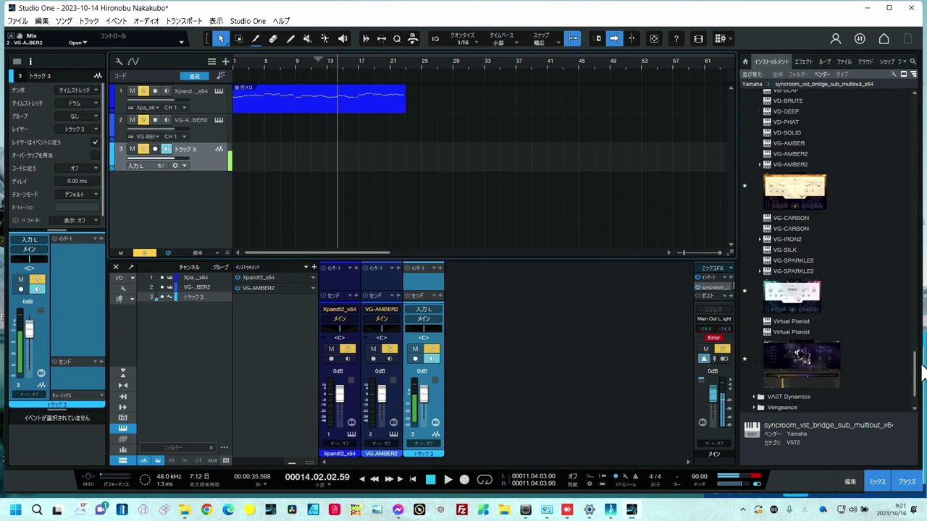
Add the Toontrack EZkeys 2 instrument to the song as a new track.
scroll(918, 386, up, 2)
drag(918, 386, 923, 326)
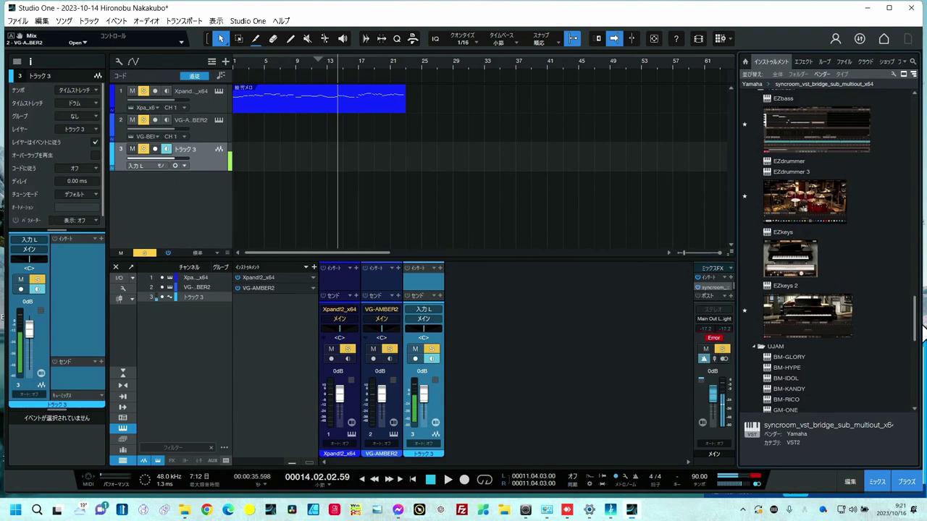
click(804, 321)
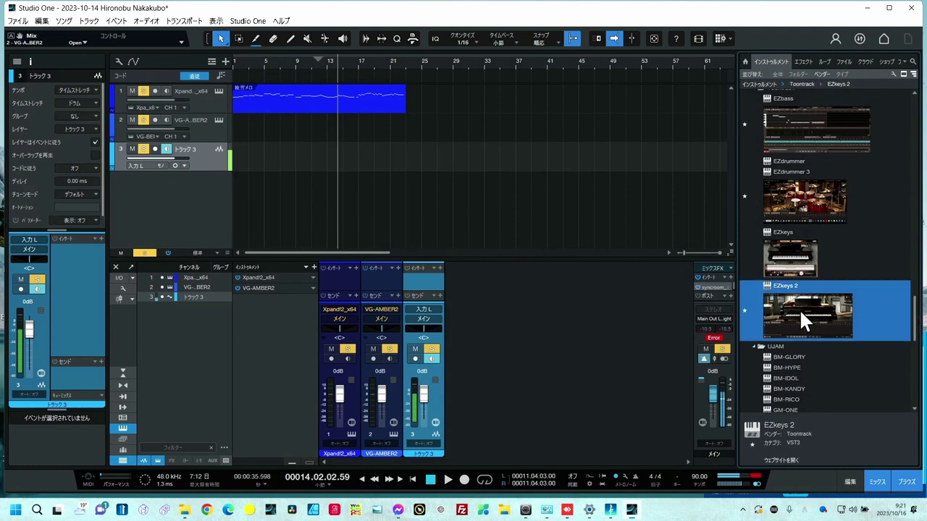
drag(802, 311, 178, 219)
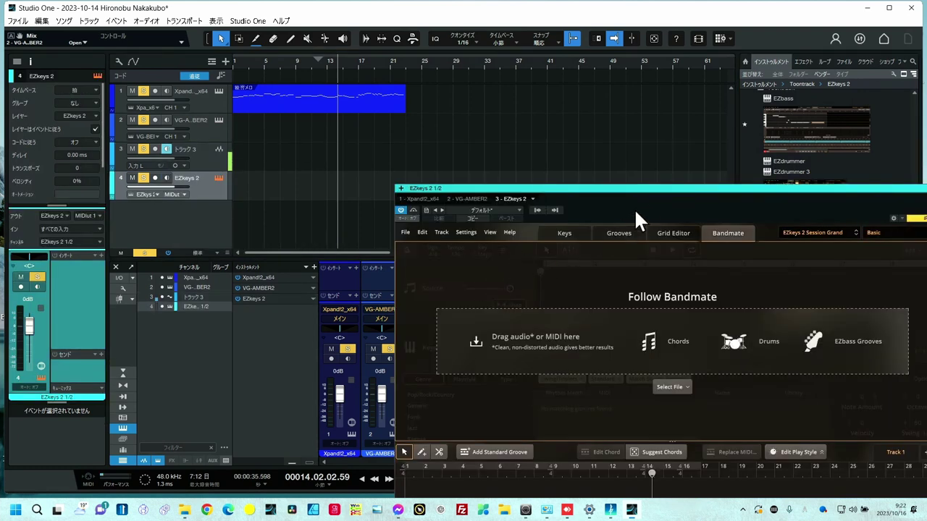
drag(650, 195, 645, 205)
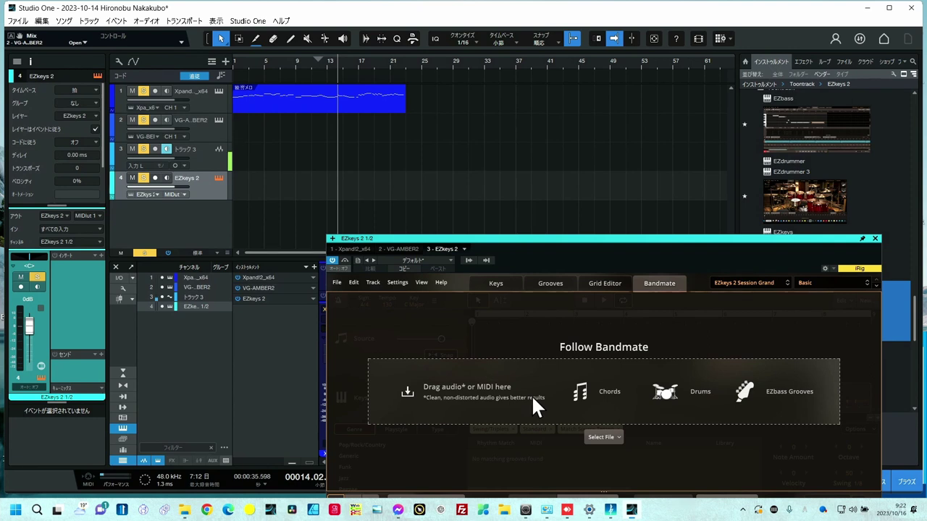
Show the desktop's MIDI書き出し folder in the file browser and select the melody event on the Xpand!2 track.
click(844, 61)
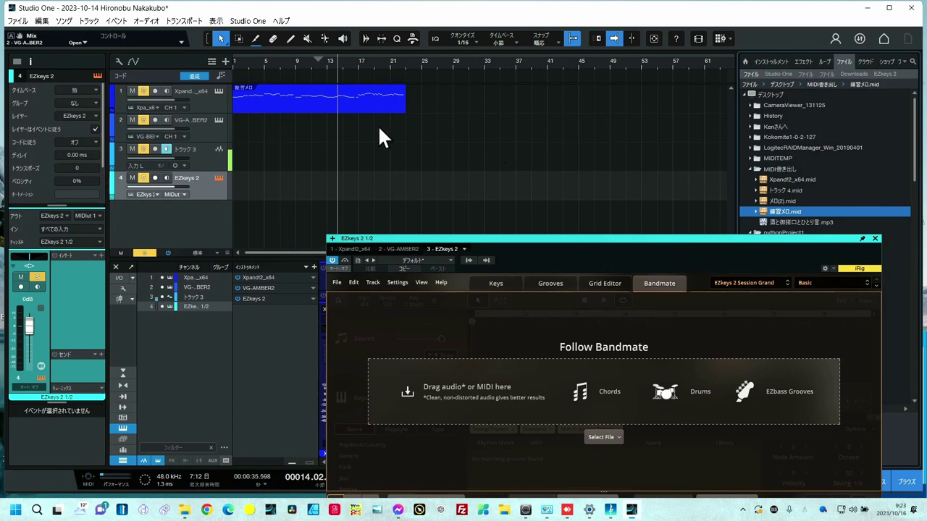
click(369, 102)
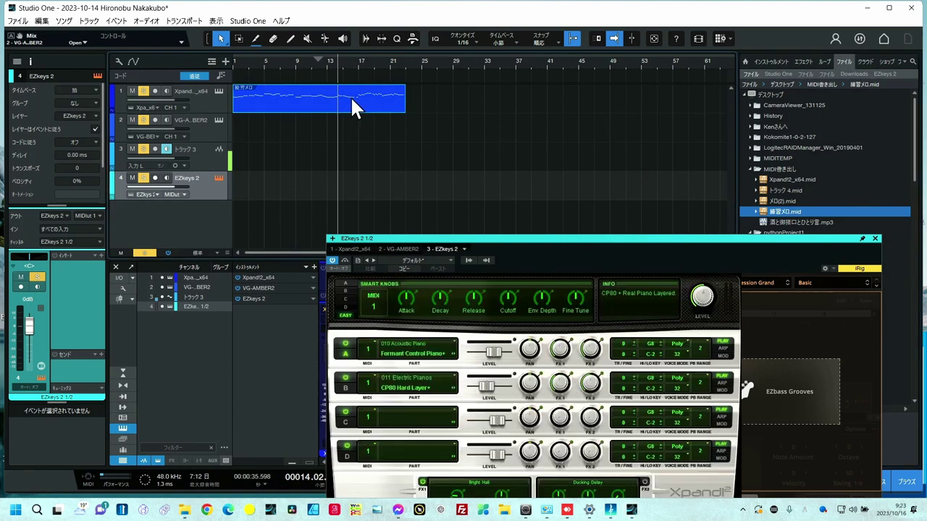
Try exporting the 練習メロ event to the MIDI書き出し folder, switching the export format between Musicloop and MIDI file.
drag(351, 99, 783, 174)
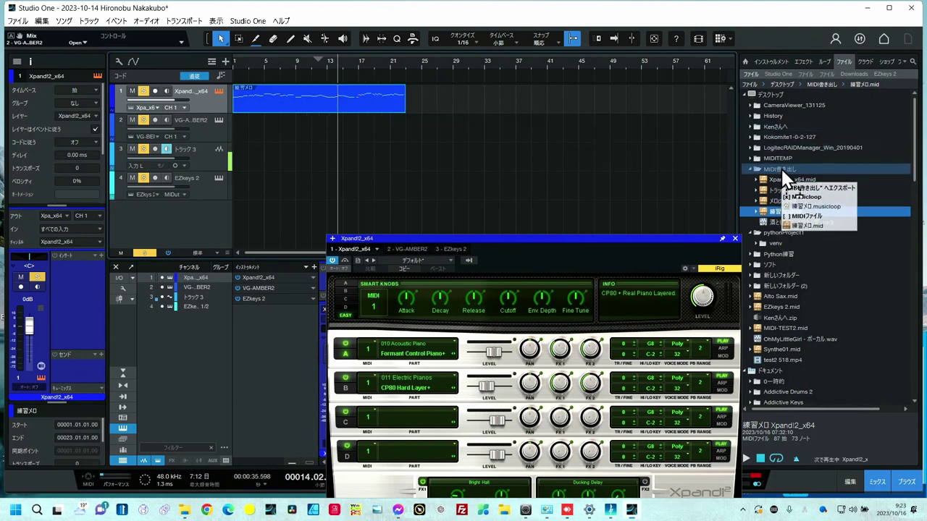
key(shift)
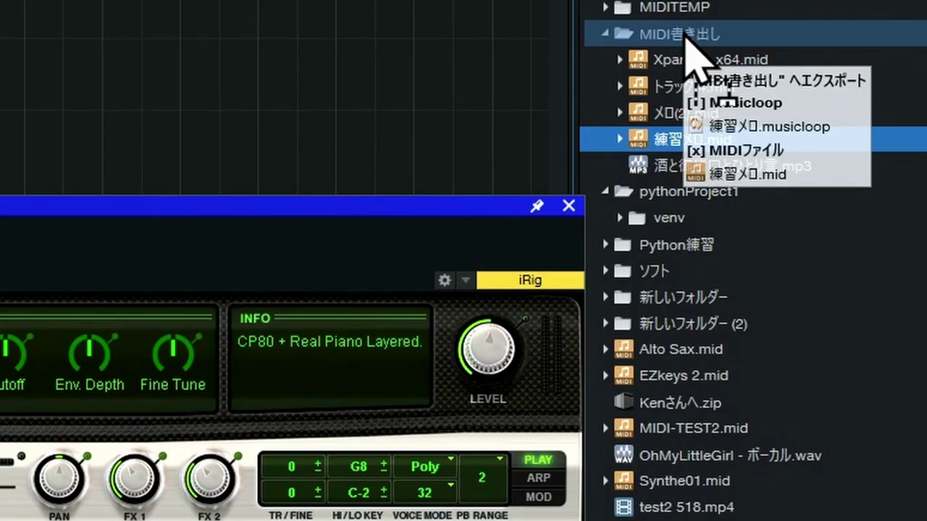
key(shift)
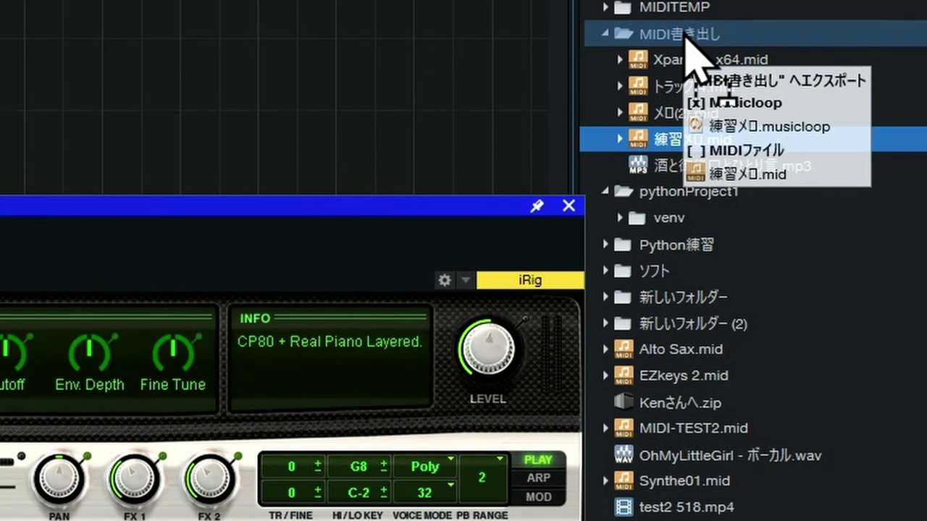
drag(687, 43, 686, 49)
key(shift)
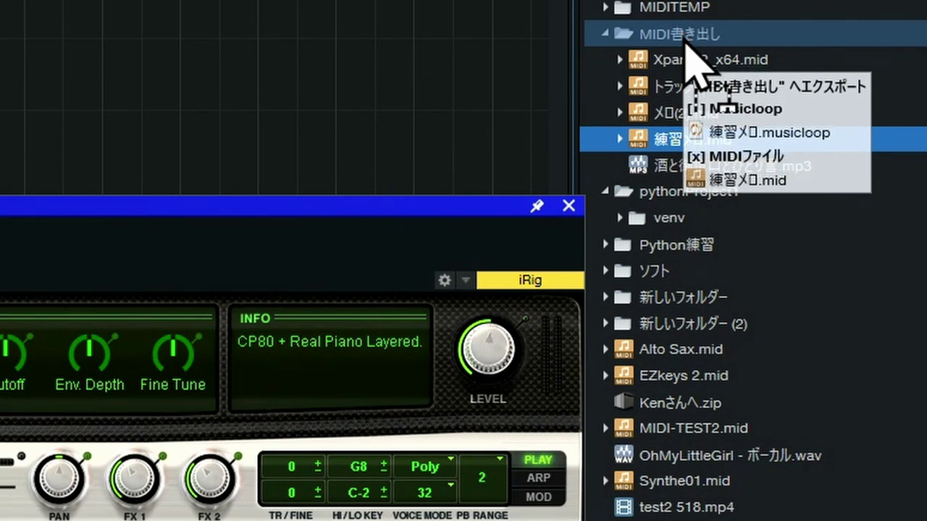
drag(686, 50, 619, 140)
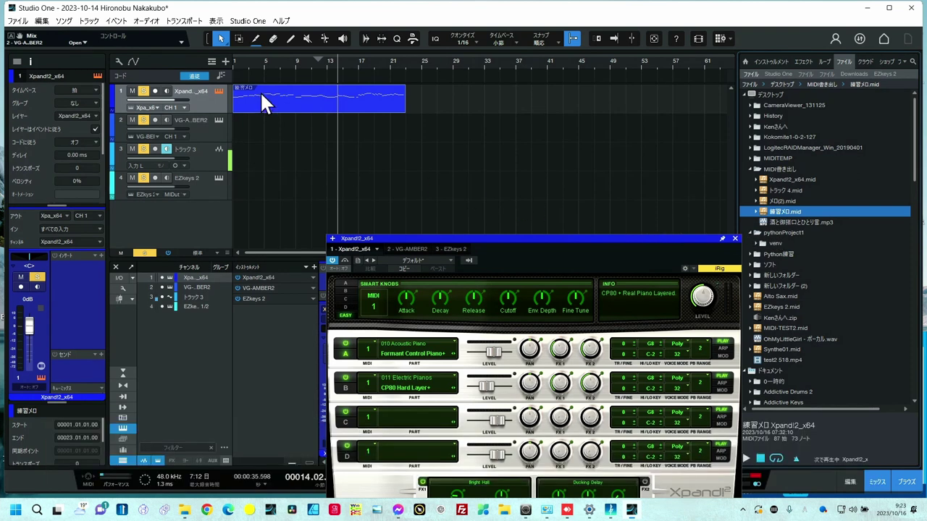
Rename the melody event on the Xpand!2 track to 練習メロ2222222.
right_click(262, 93)
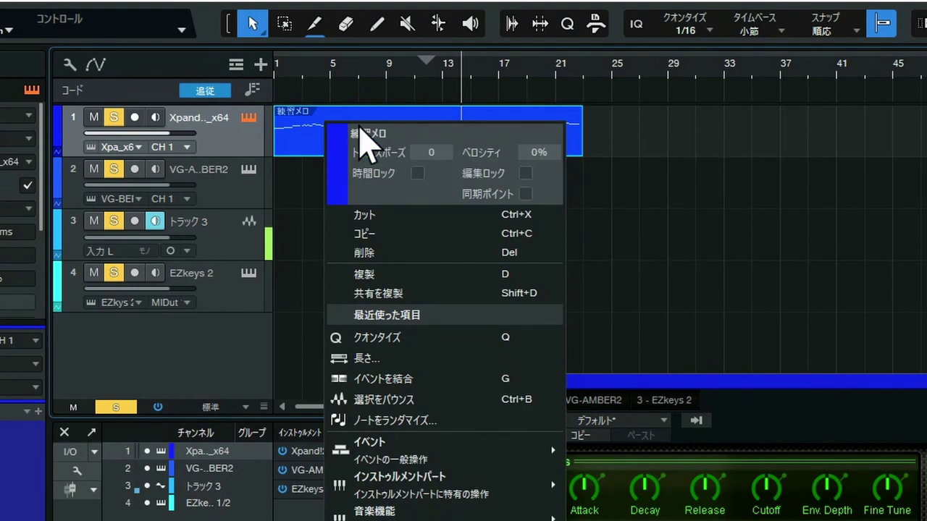
click(420, 132)
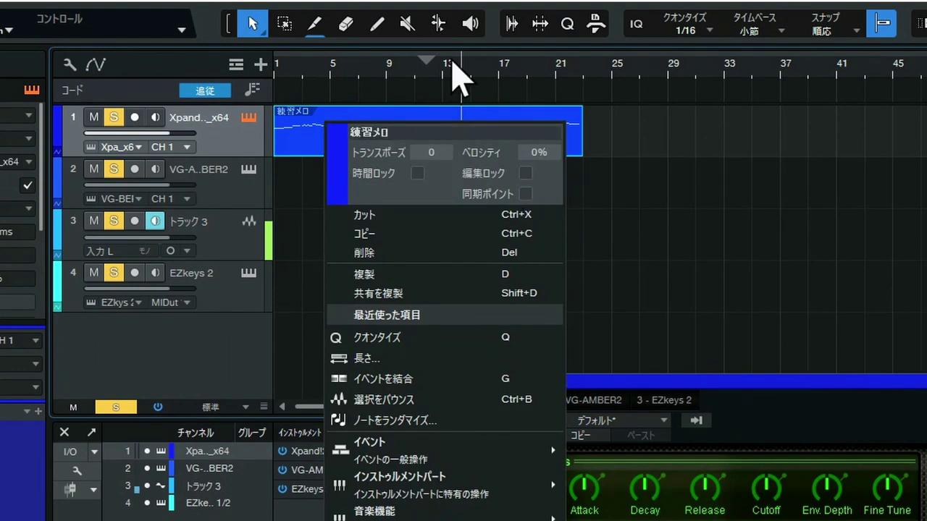
text(2)
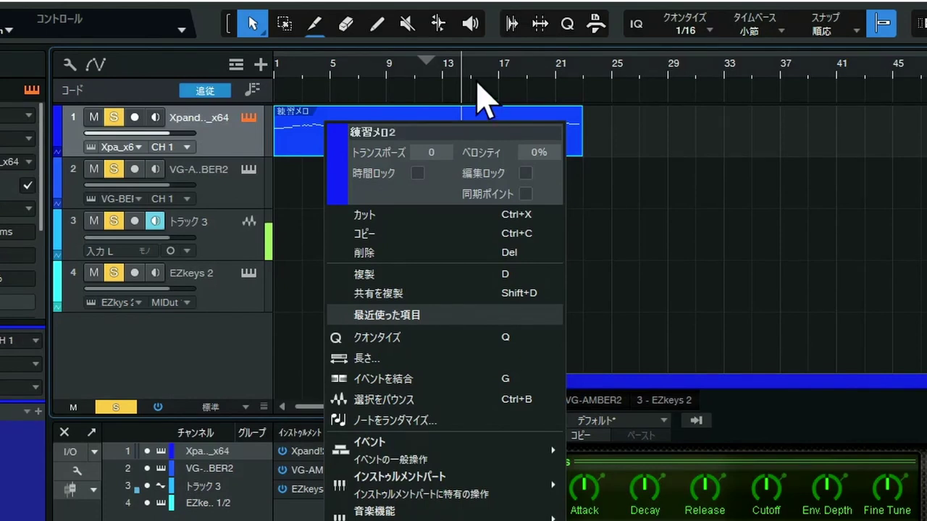
text(222222)
key(Return)
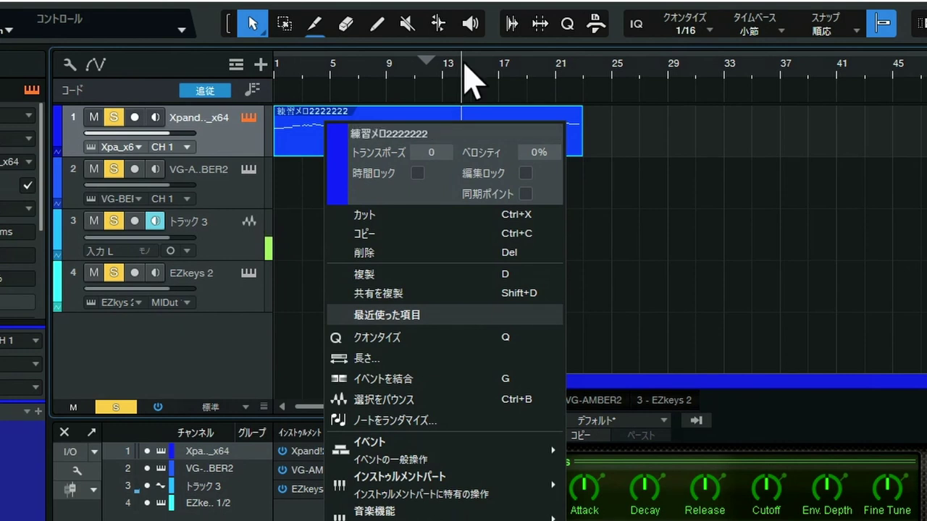
click(855, 163)
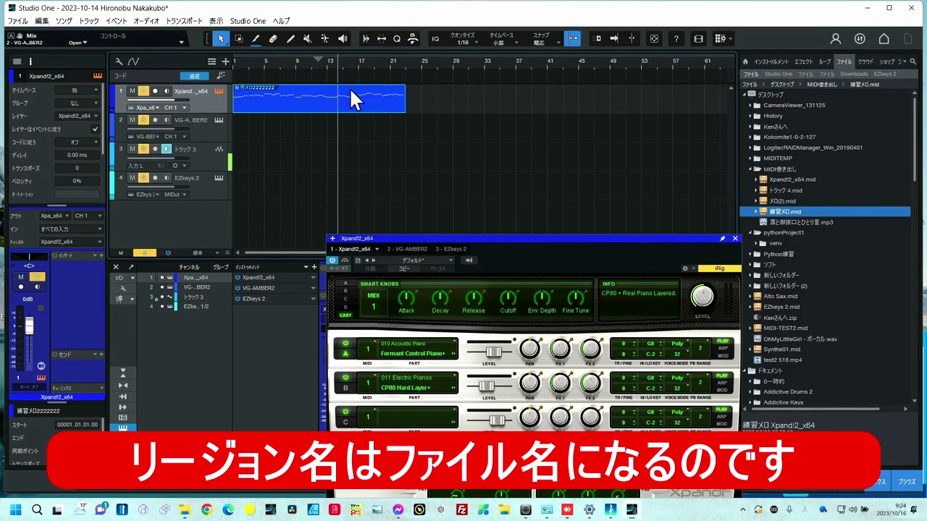
Export the renamed melody event as a MIDI file into the MIDI書き出し folder and close the Xpand!2 window.
drag(350, 91, 782, 226)
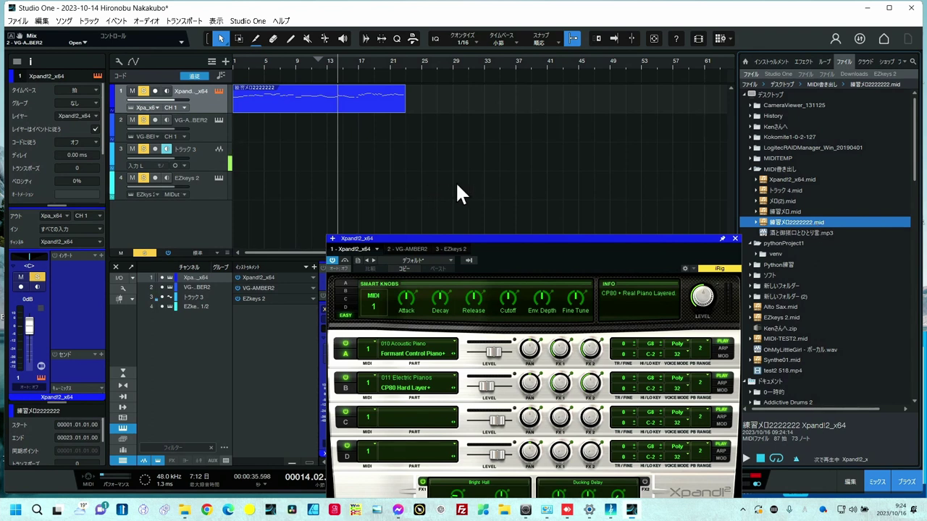
click(735, 238)
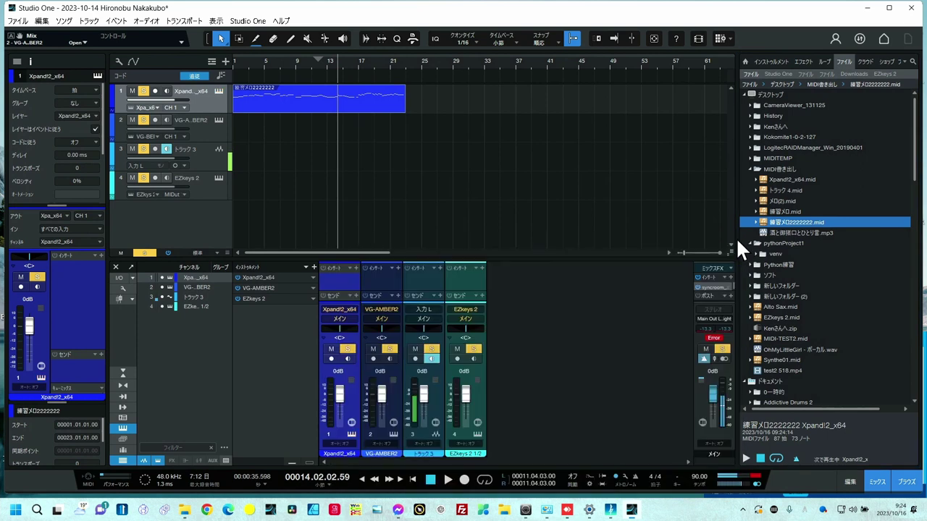
Load 練習メロ2222222.mid into the Bandmate page of the EZkeys 2 instrument.
click(219, 178)
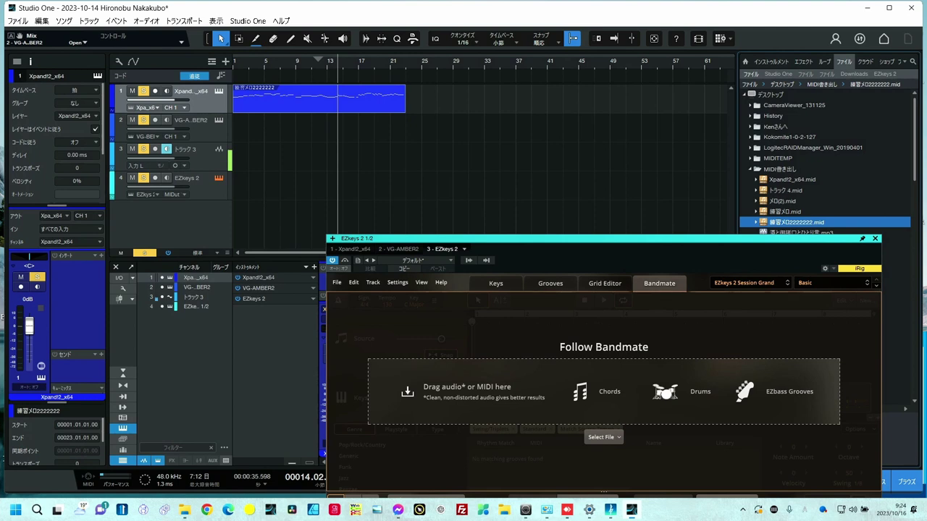
drag(517, 286, 590, 375)
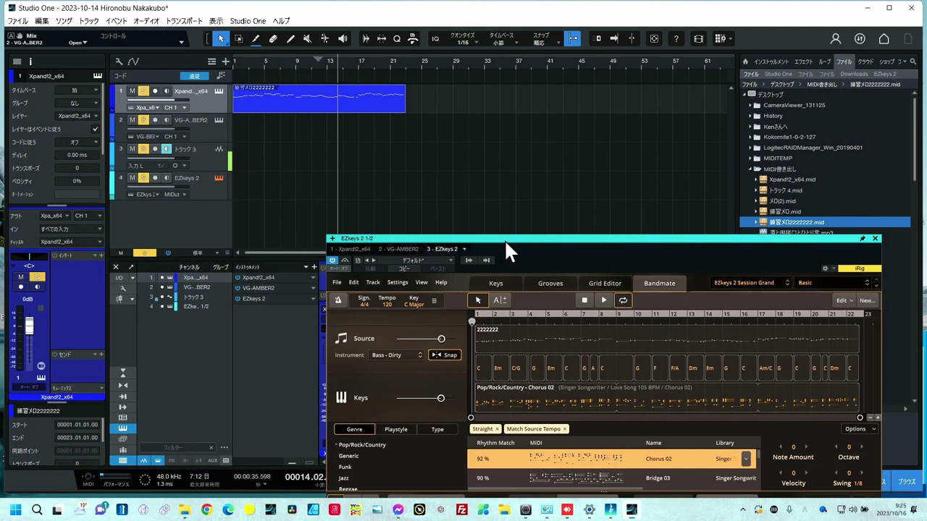
drag(504, 239, 506, 120)
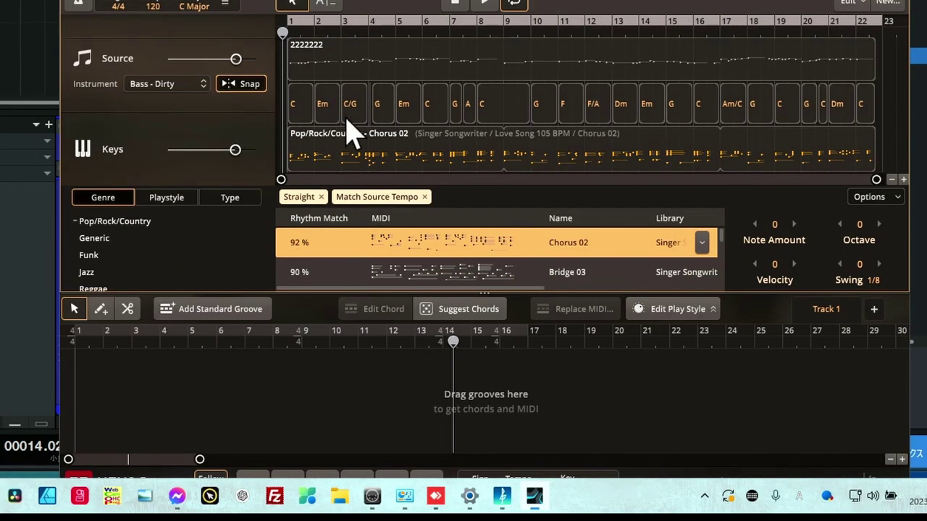
Place the Pop/Rock/Country Chorus 02 keys part from Bandmate at bar 1 of the EZkeys song track.
click(378, 157)
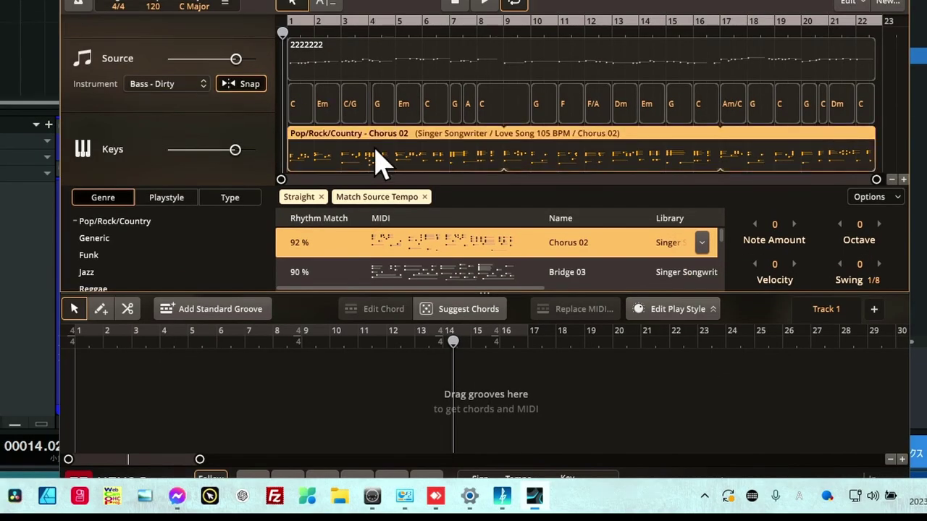
drag(378, 157, 79, 375)
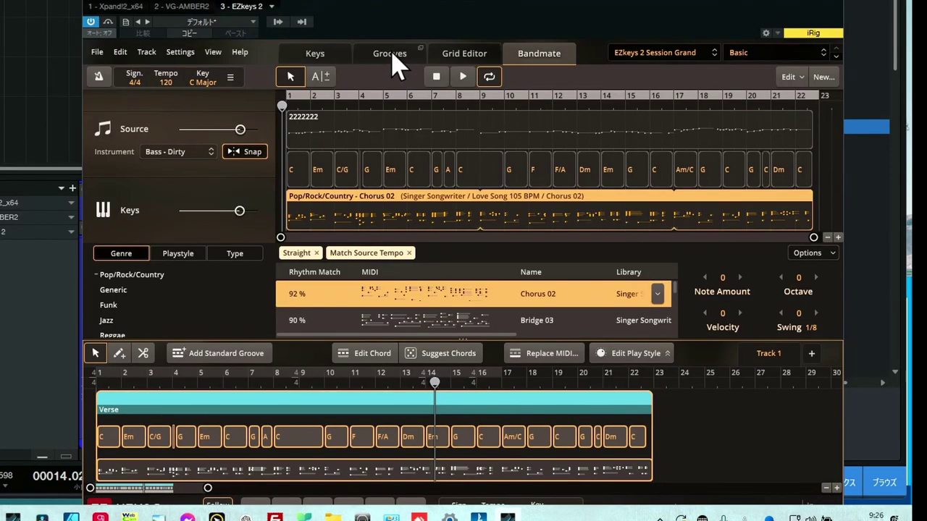
Clear the Ending filter in the grooves and browse the EZkeys 2 library to its straight Pads folder.
click(391, 55)
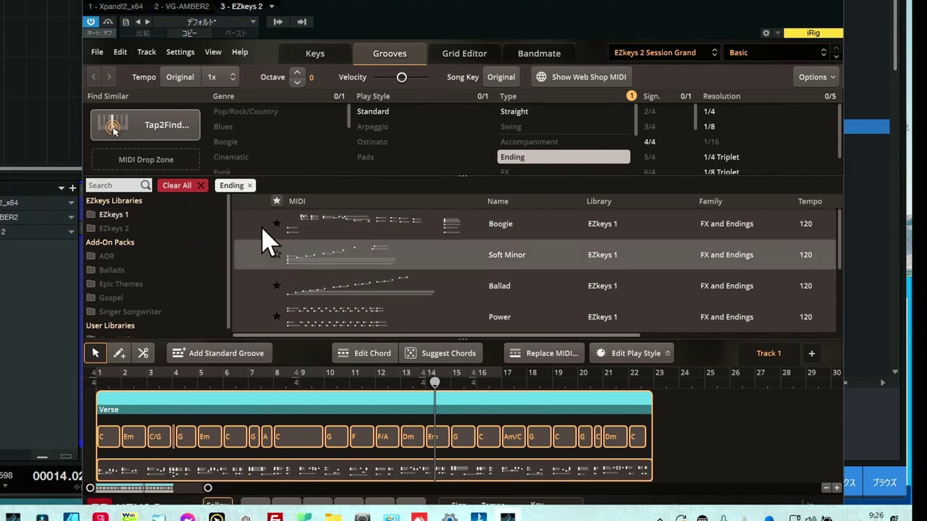
click(200, 190)
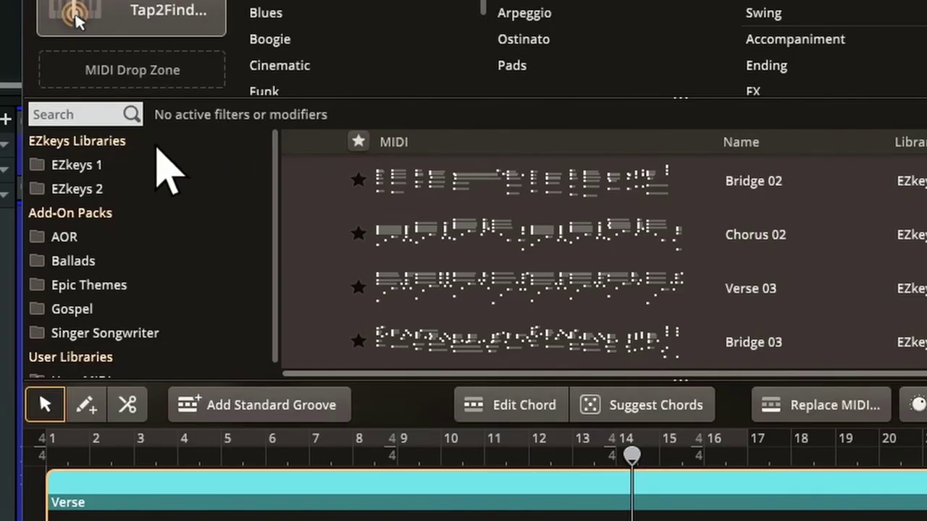
click(88, 190)
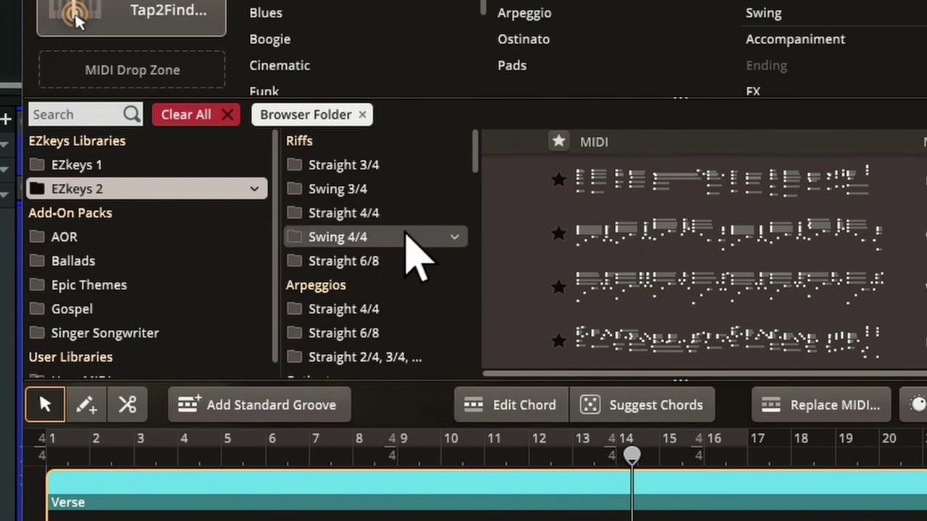
scroll(409, 253, down, 5)
click(392, 263)
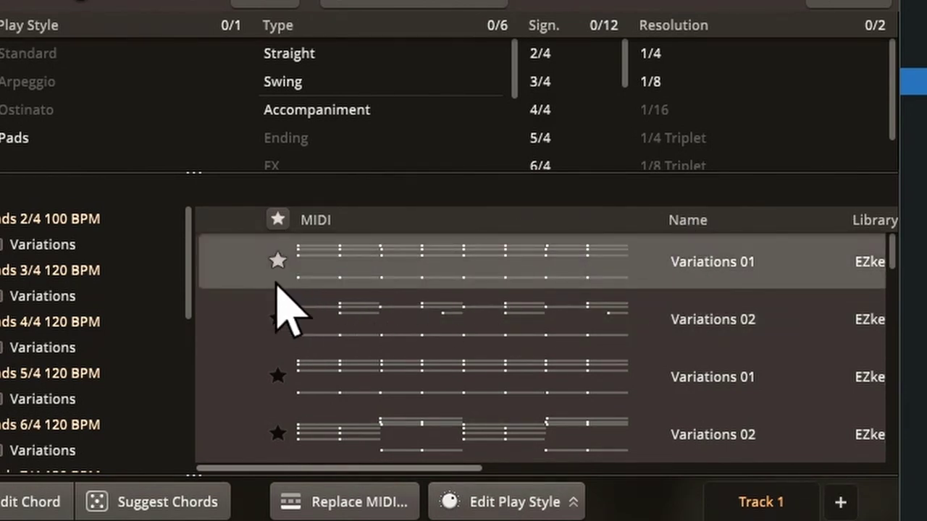
Replace the verse block's MIDI with the Variations 01 pad groove and save the changes.
click(360, 510)
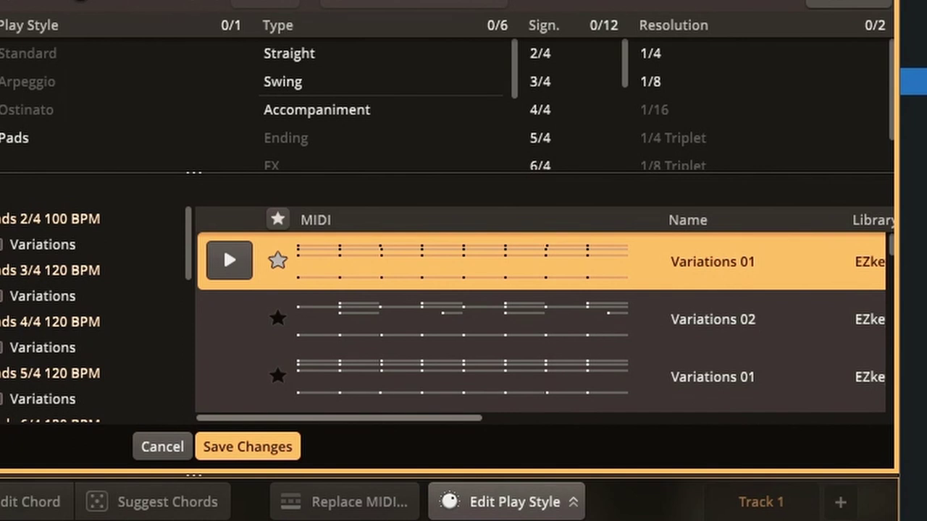
click(247, 447)
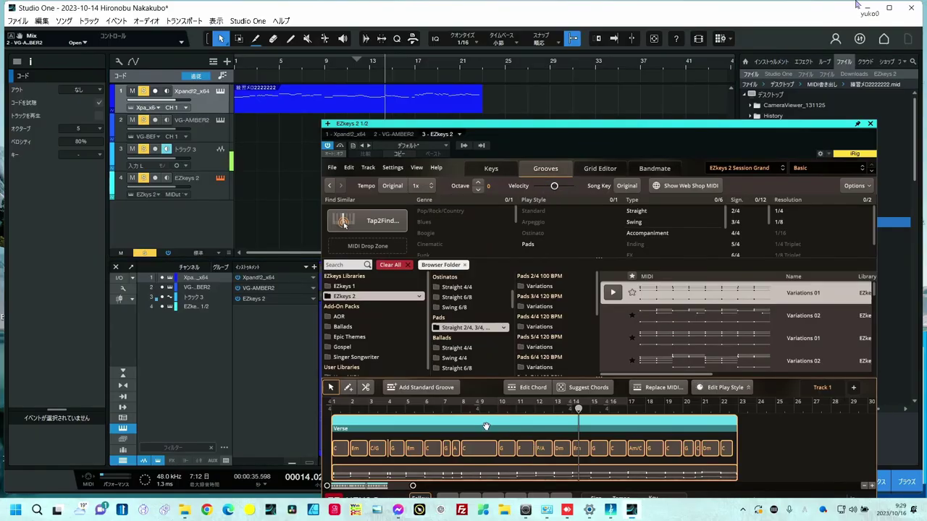
Copy the EZkeys verse block's chords onto the song's chord track, starting at bar 1.
drag(486, 426, 242, 70)
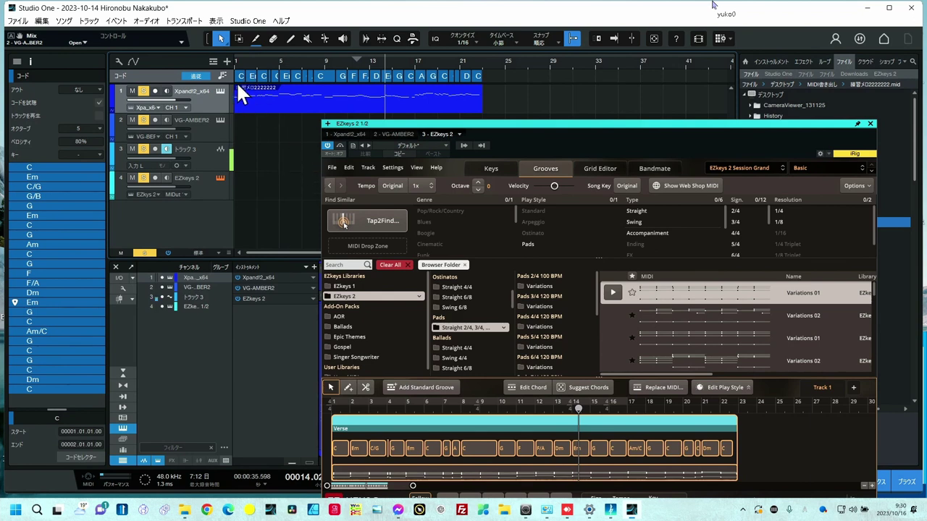
scroll(246, 72, up, 3)
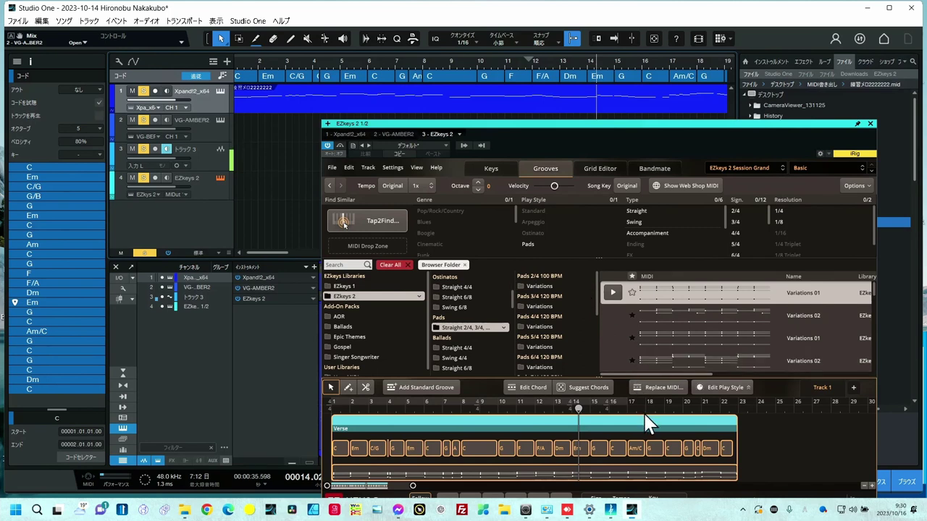
View the alternative chord suggestions for the EZkeys verse block, leaving its chords as they are.
click(578, 386)
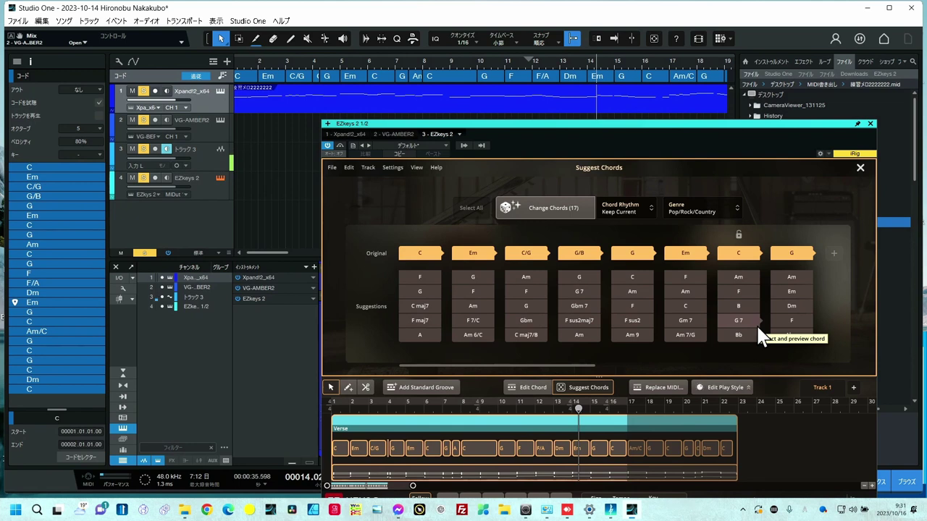
click(587, 387)
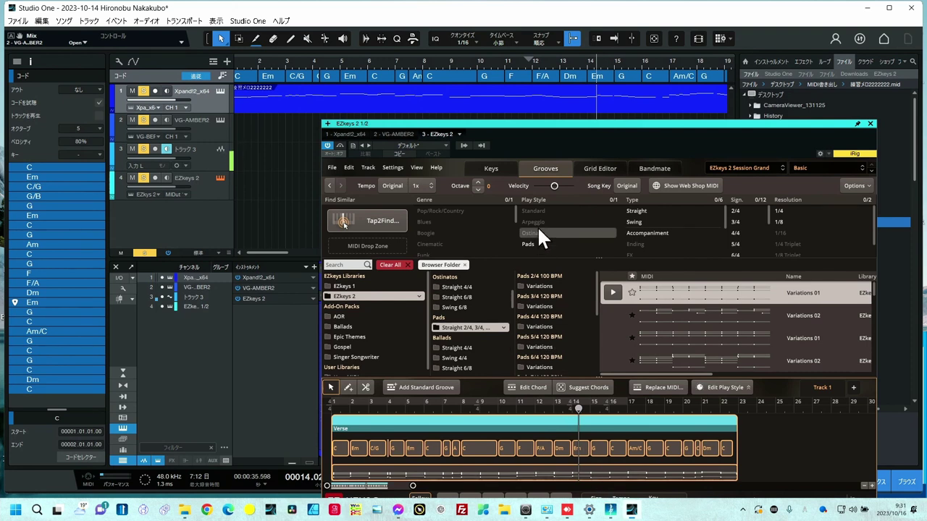
Clear the groove browser filters and filter by genre Pop/Rock/Country, play style Standard and type Straight.
click(405, 264)
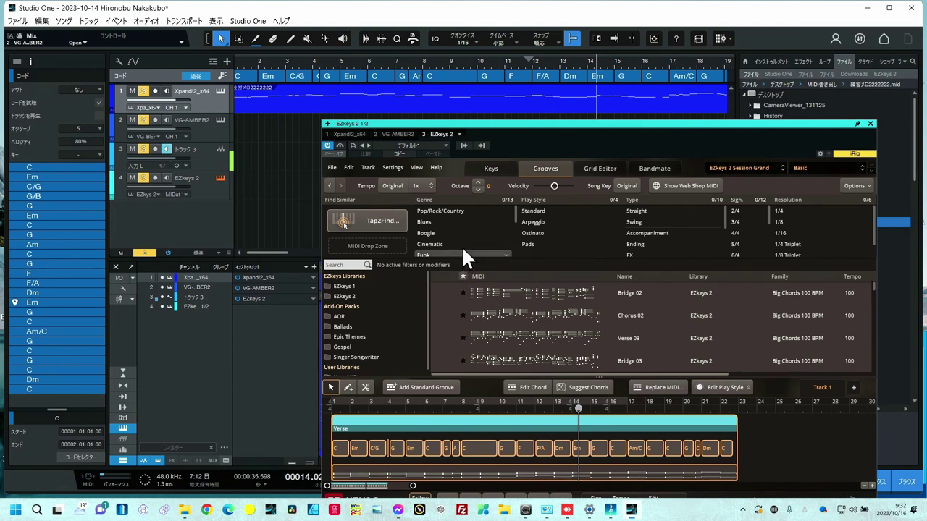
scroll(458, 241, down, 3)
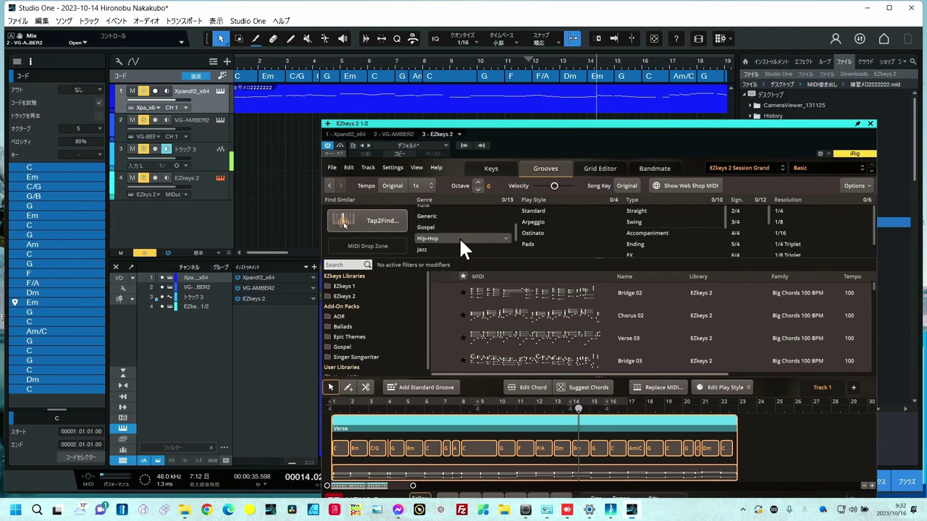
scroll(459, 237, up, 3)
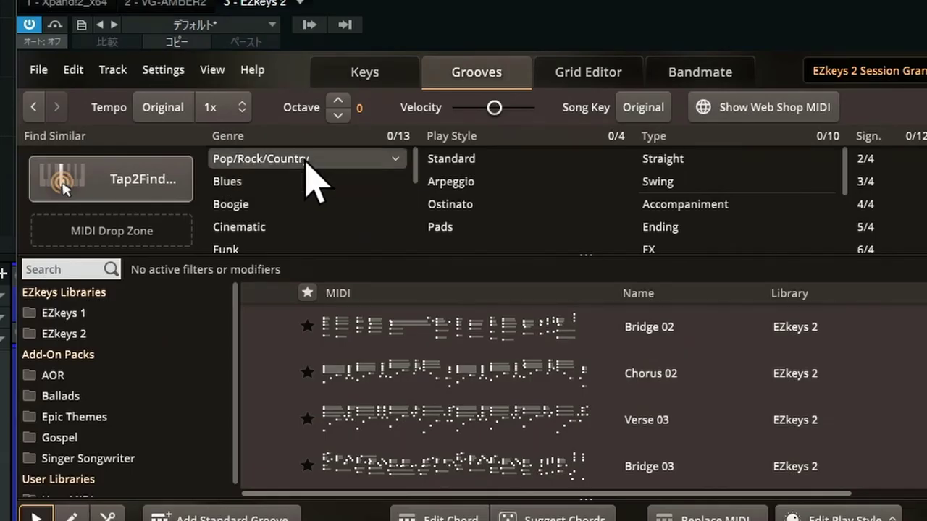
click(305, 160)
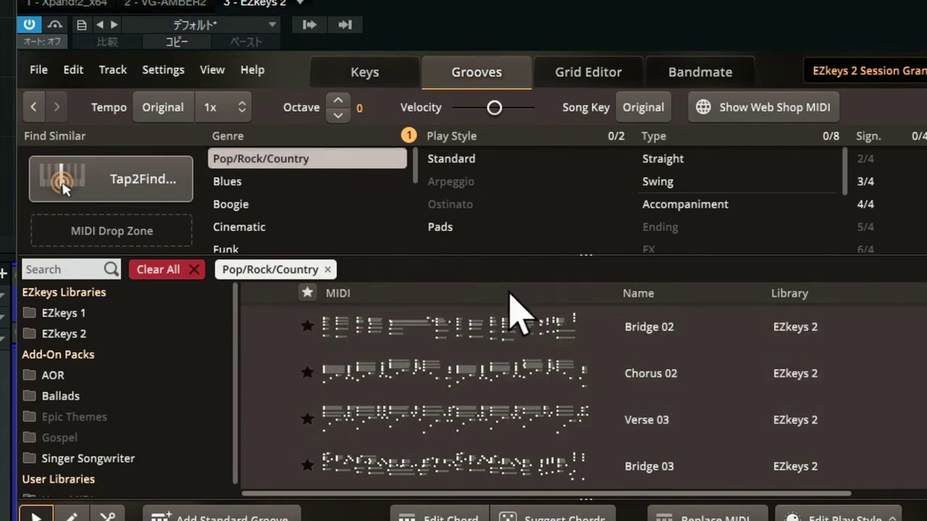
click(471, 174)
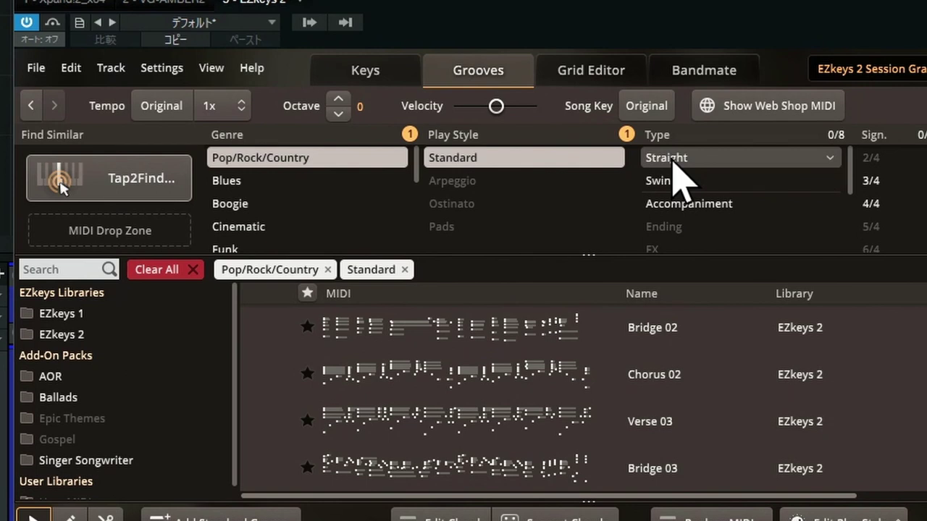
click(673, 164)
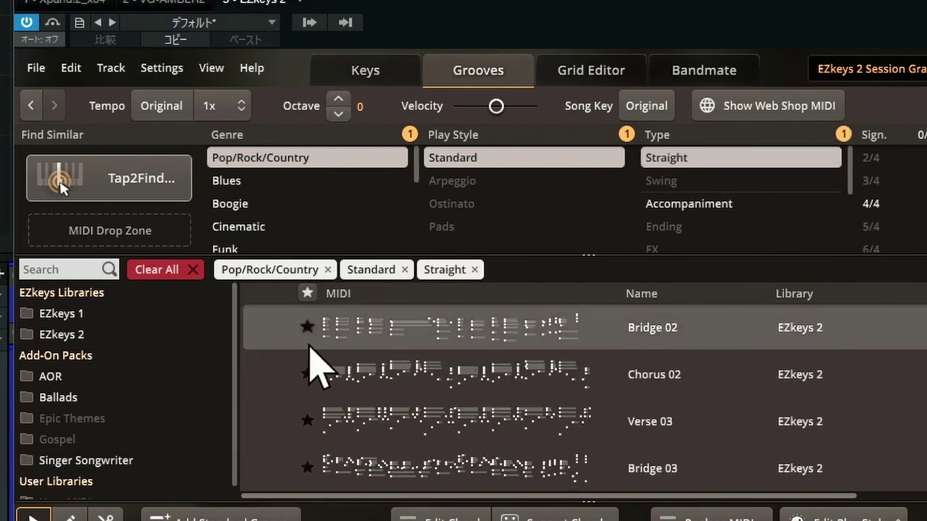
Audition the Bridge 02, Chorus 02 and Verse 03 grooves in the filtered list.
mouse_move(269, 347)
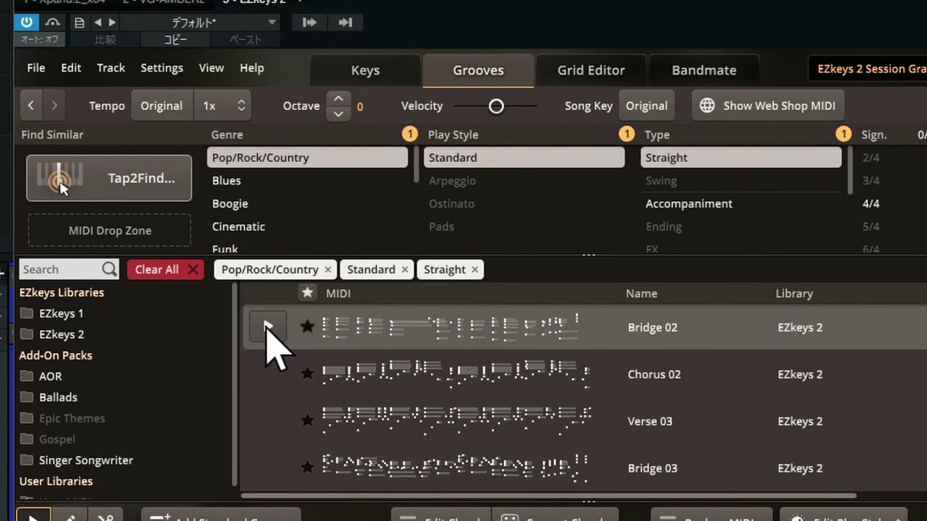
click(267, 328)
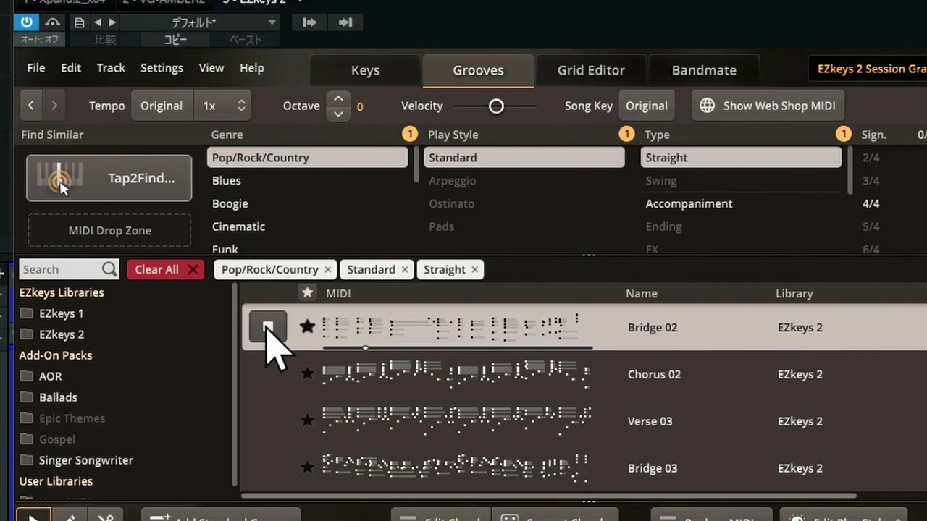
click(268, 373)
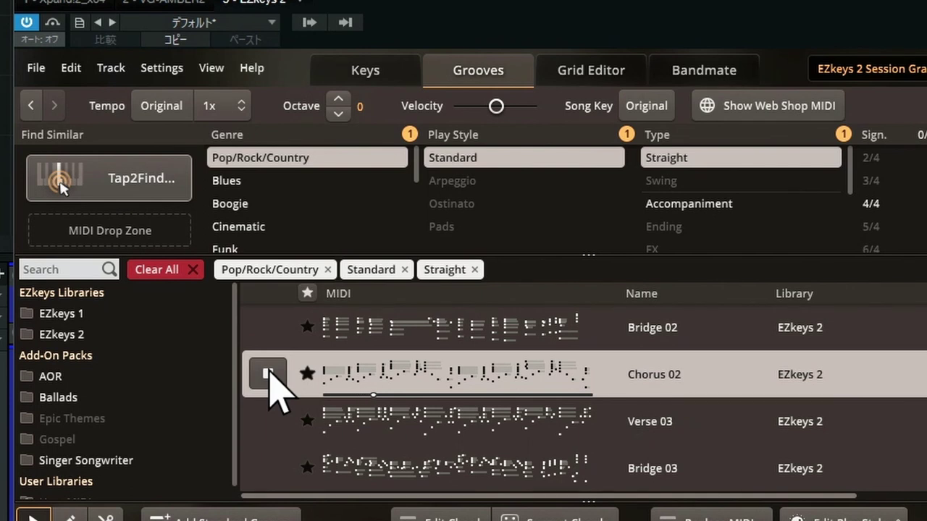
click(267, 373)
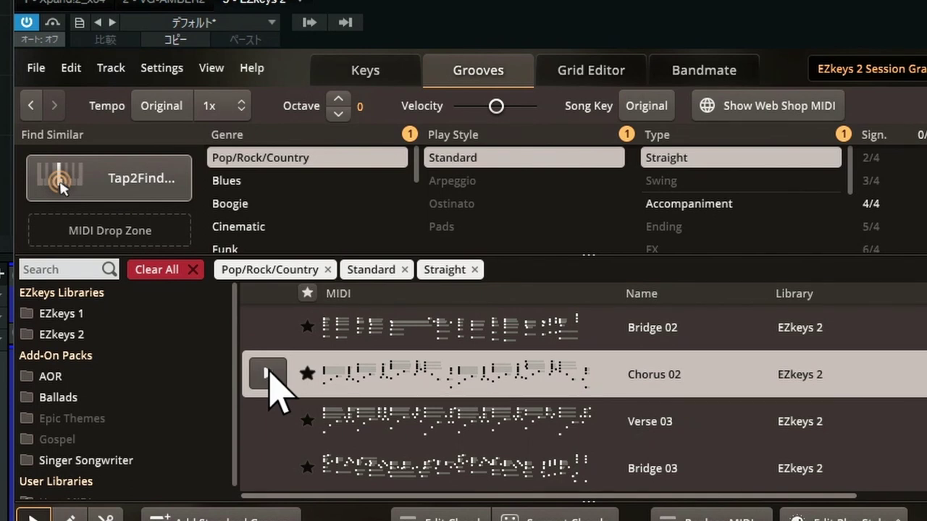
click(264, 422)
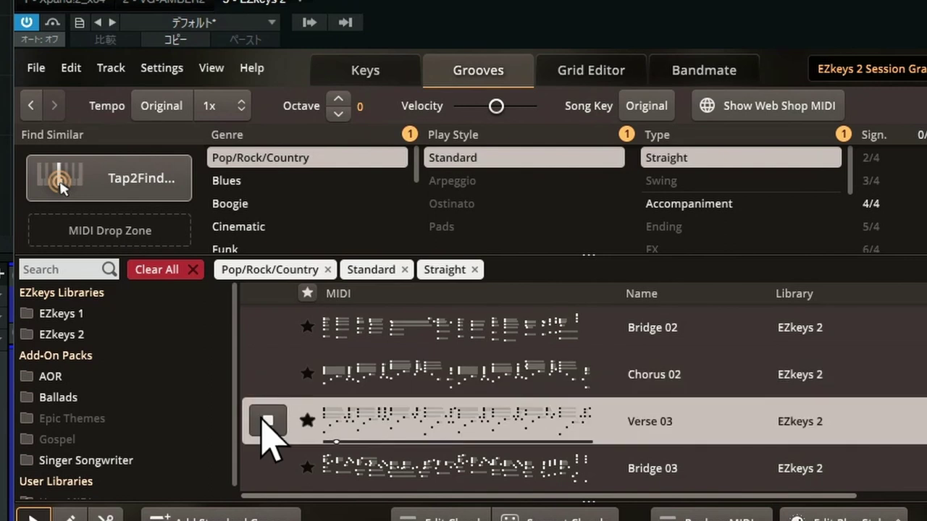
scroll(266, 424, down, 2)
Audition the Bridge 03 groove, replace the verse block's MIDI with it and save the changes.
click(268, 364)
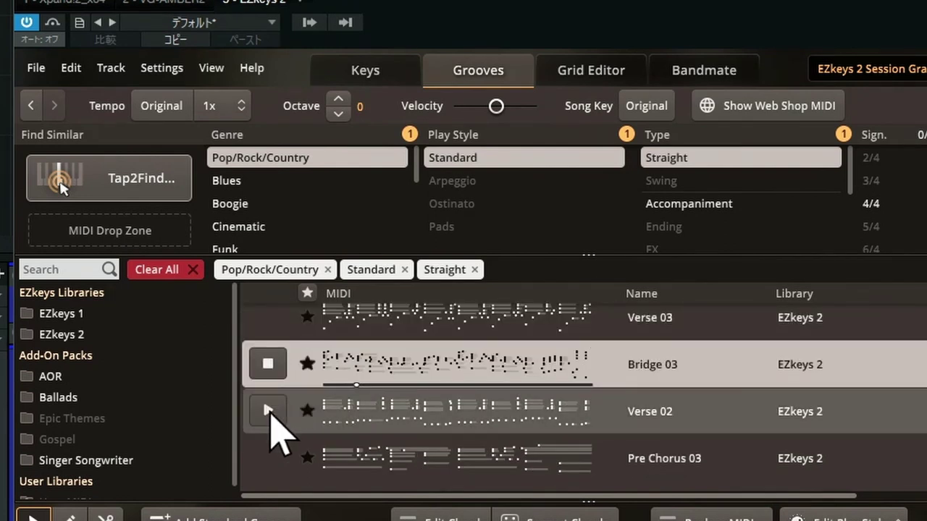
click(270, 368)
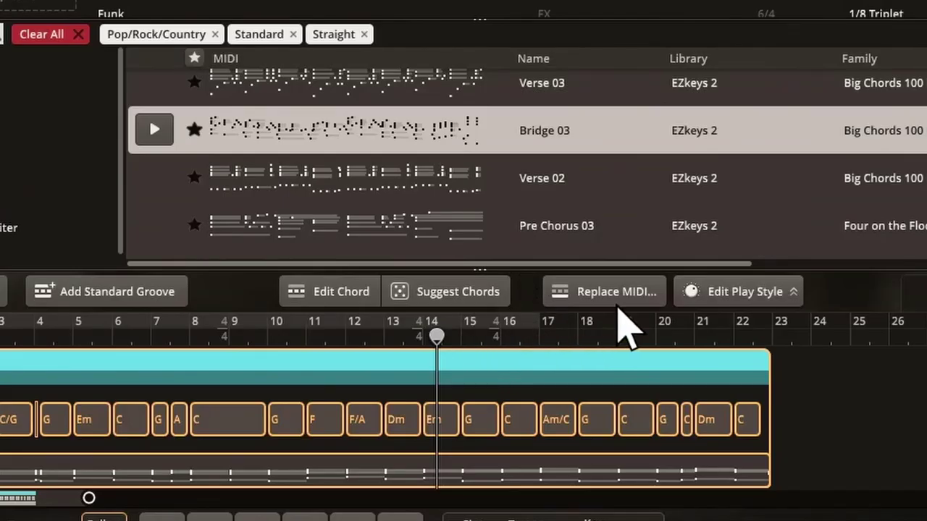
click(627, 293)
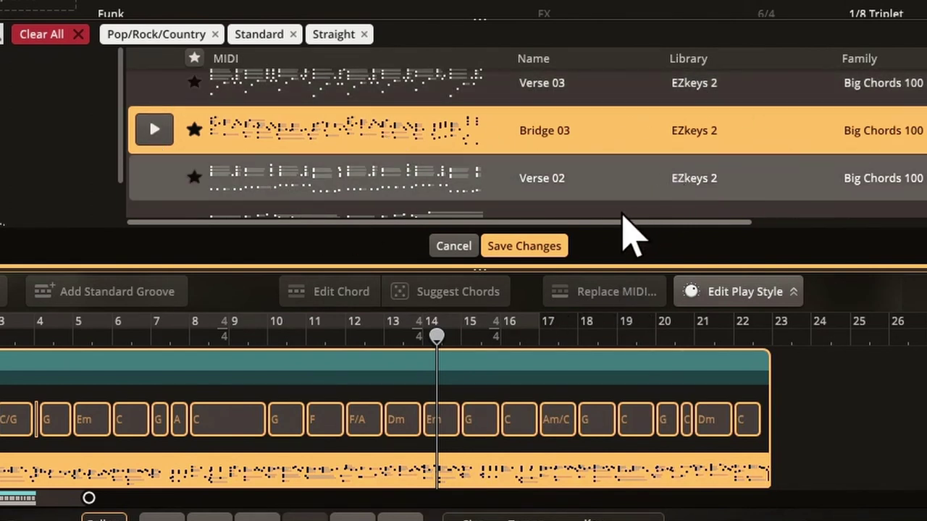
click(536, 250)
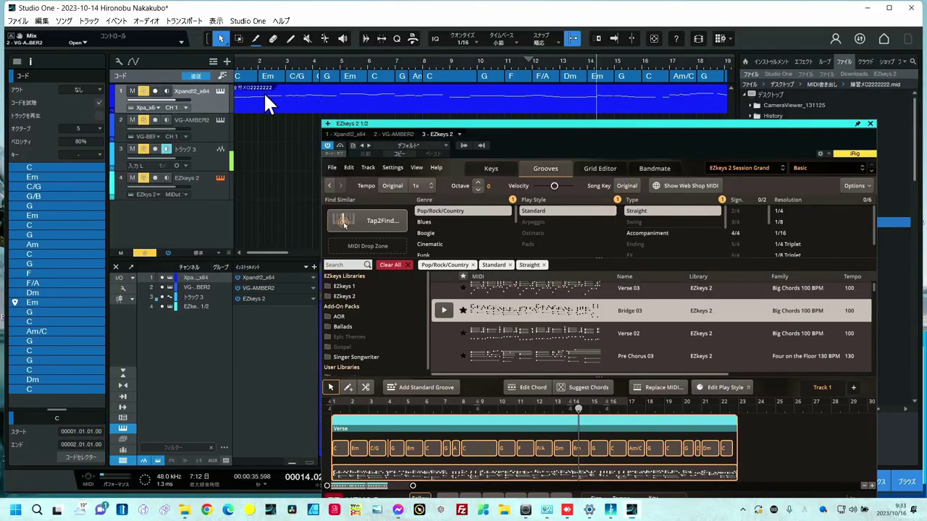
Mute the VG-AMBER2 track and start song playback to hear the new EZkeys part with the melody.
key(w)
key(w)
key(w)
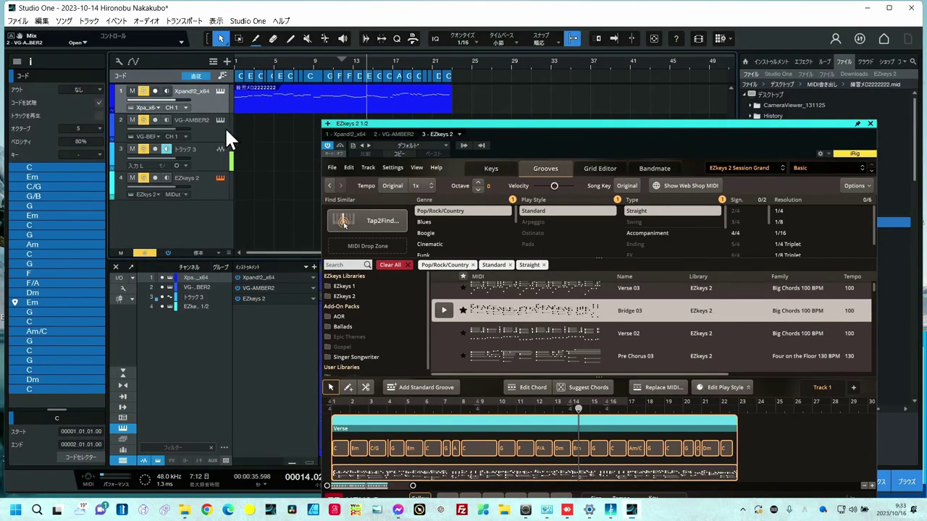
click(204, 184)
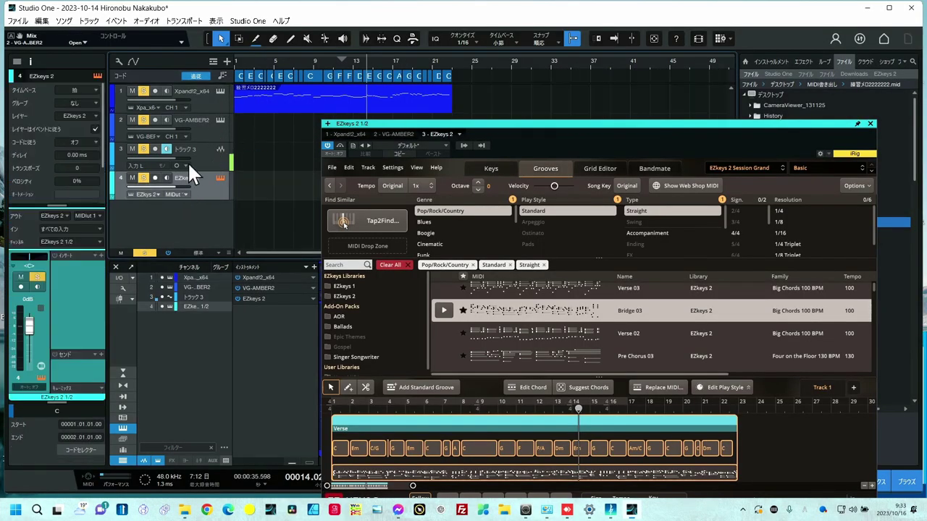
click(131, 121)
drag(584, 123, 709, 46)
click(448, 480)
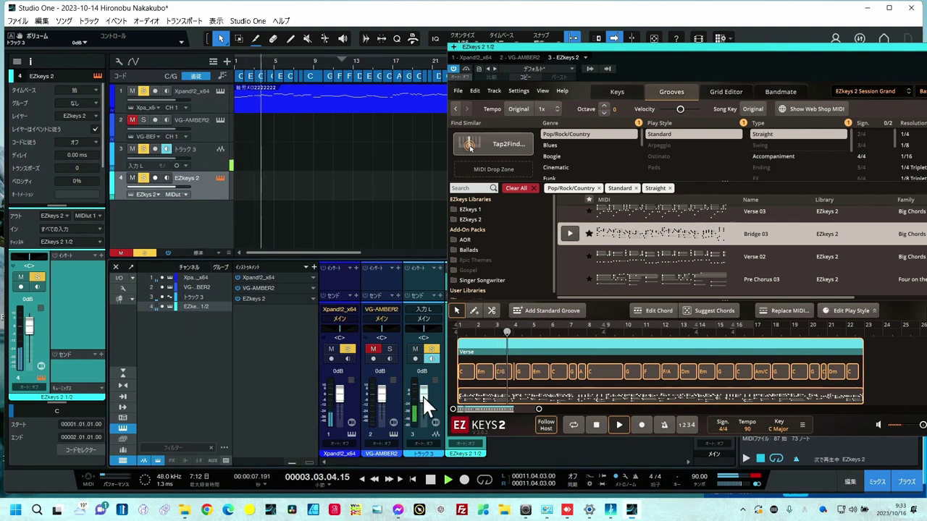
Set the volume of audio track 3 to -3.0 dB and the Xpand!2 melody channel to +2.2 dB.
drag(422, 395, 423, 405)
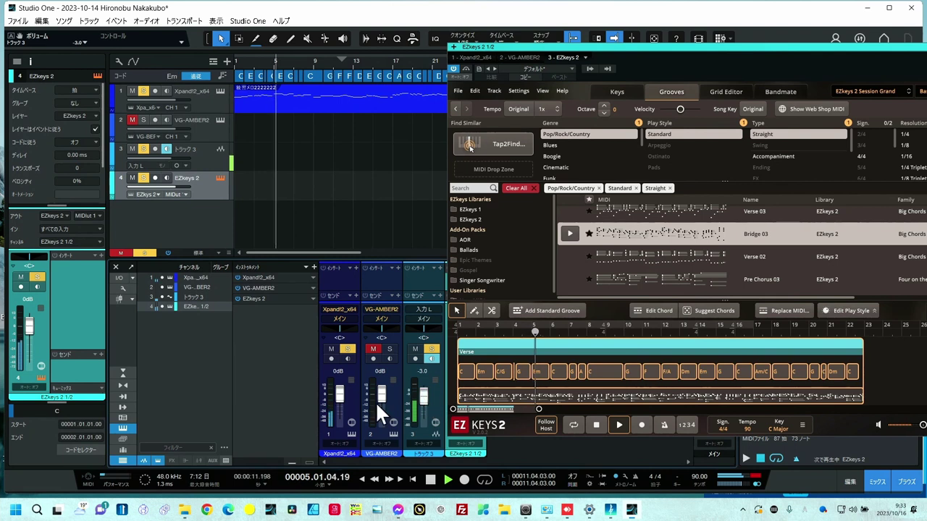
drag(342, 393, 342, 392)
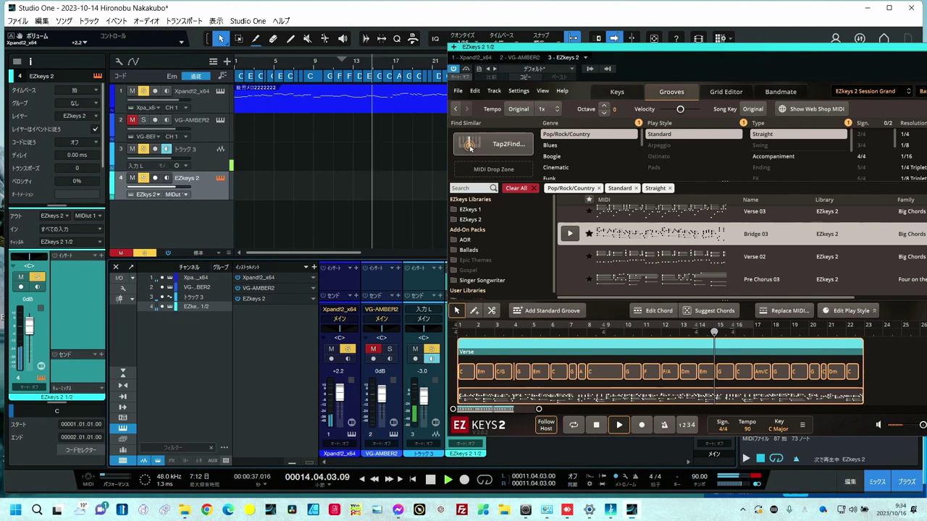
drag(761, 47, 837, 52)
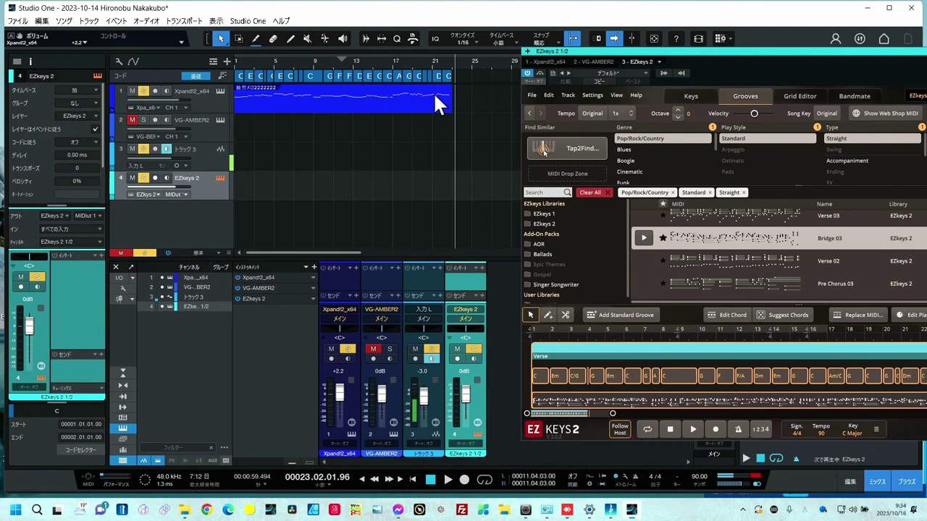
Close the EZkeys 2 window and add the Toontrack EZbass instrument as a new track below EZkeys 2.
drag(683, 71, 525, 114)
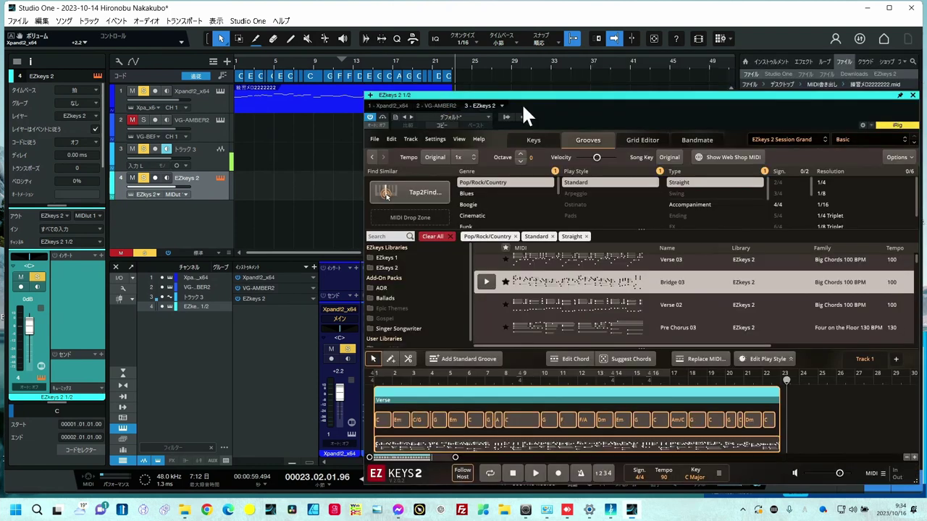
click(912, 96)
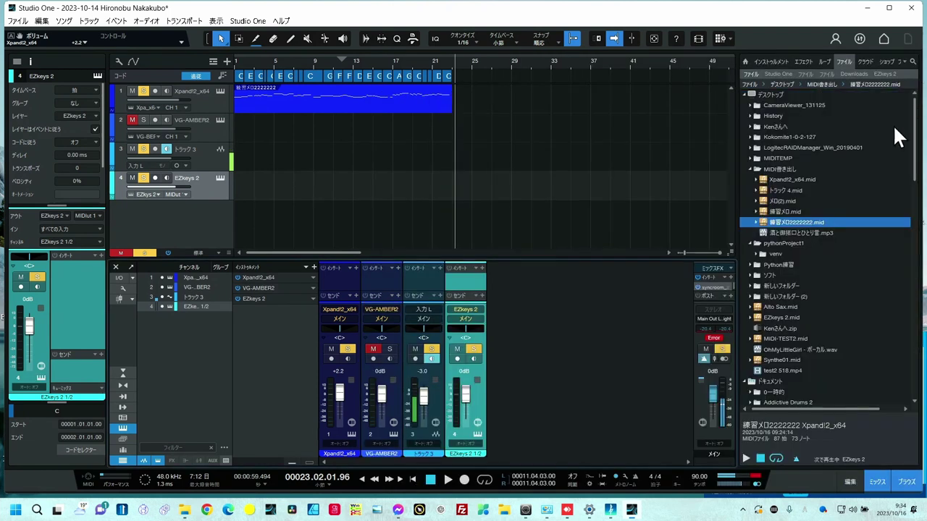
click(772, 62)
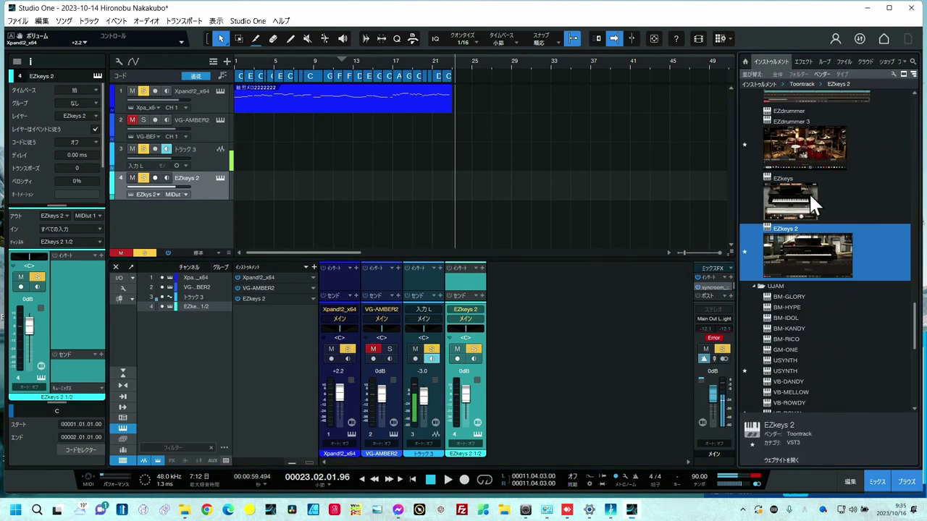
scroll(809, 190, up, 1)
click(805, 108)
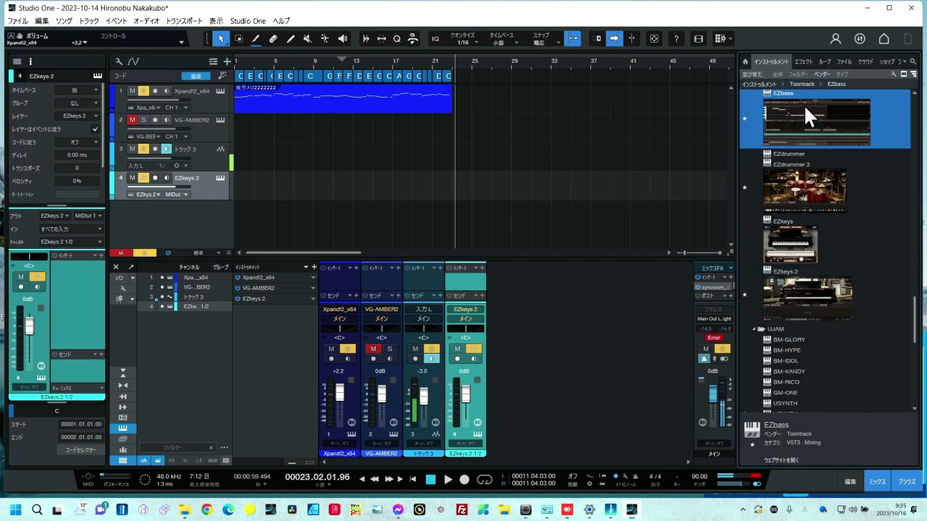
drag(803, 110, 230, 219)
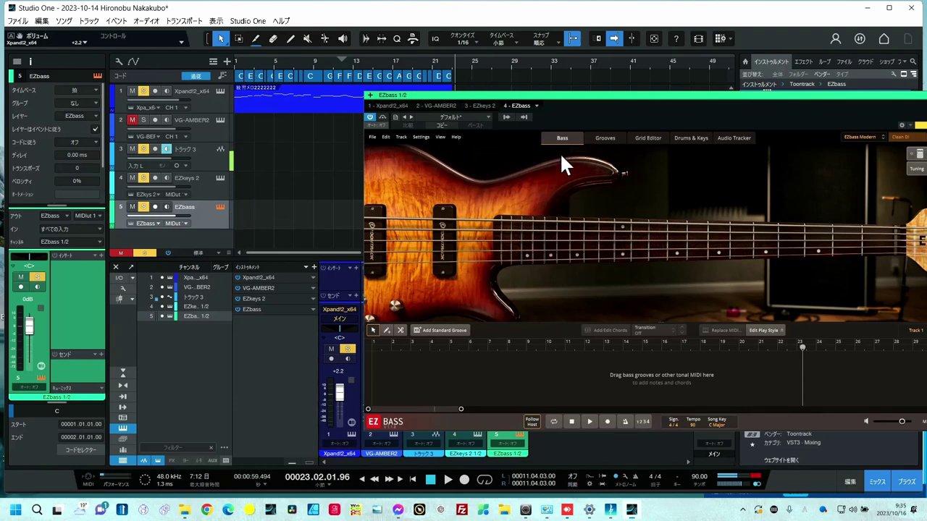
Reopen the EZkeys 2 window and arrange it so that both it and the EZbass window are accessible.
drag(601, 94, 285, 211)
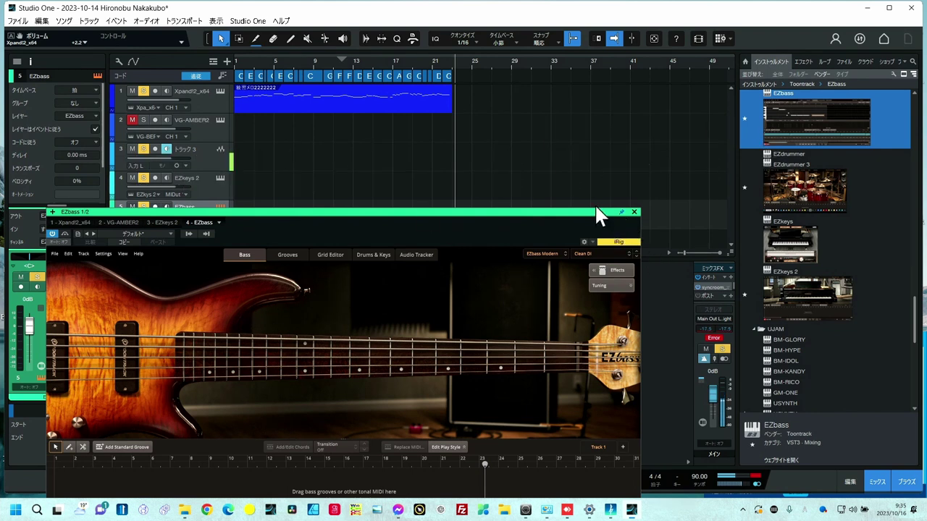
click(221, 178)
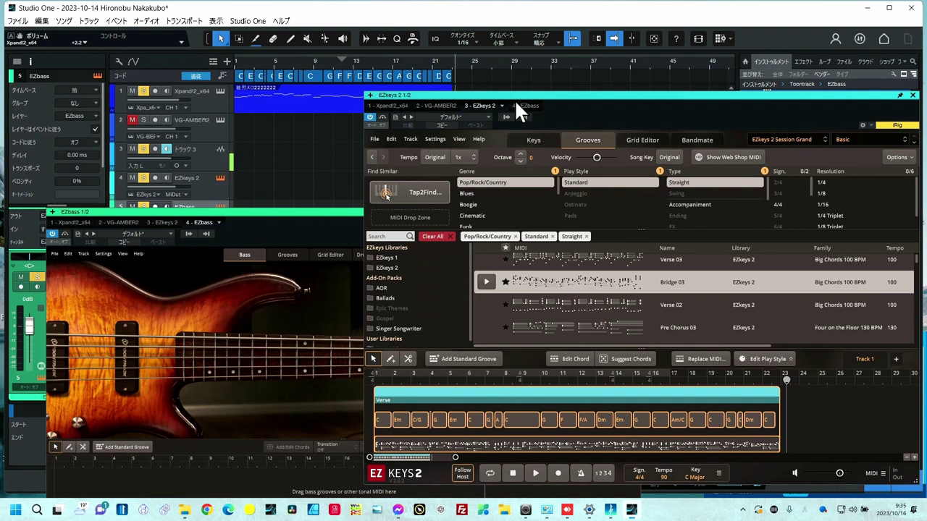
drag(605, 42, 604, 42)
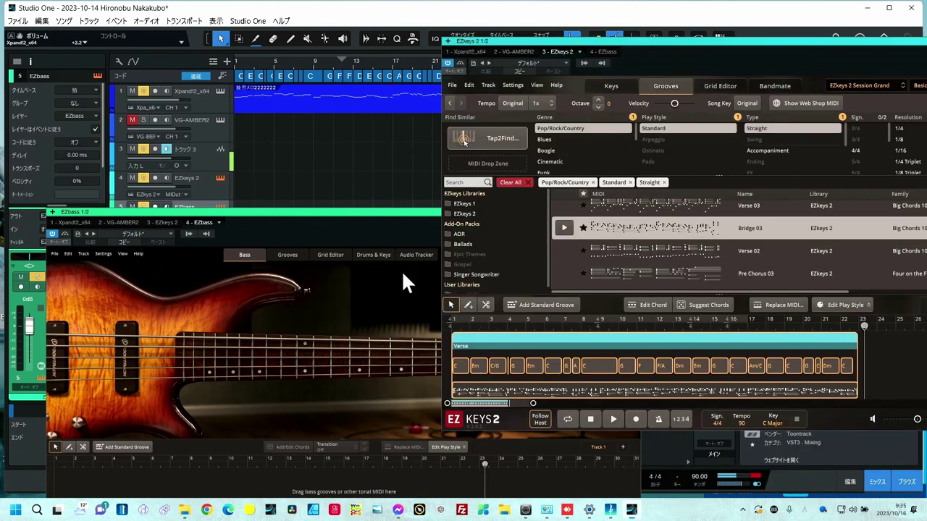
Drop the Verse block from the EZkeys 2 song track into EZbass's Drums & Keys view as keyboard MIDI.
click(417, 254)
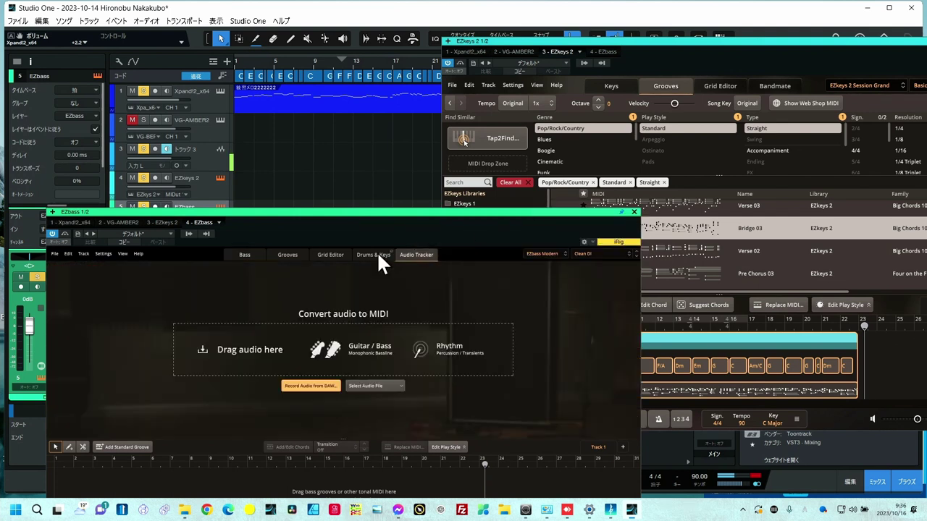
click(378, 254)
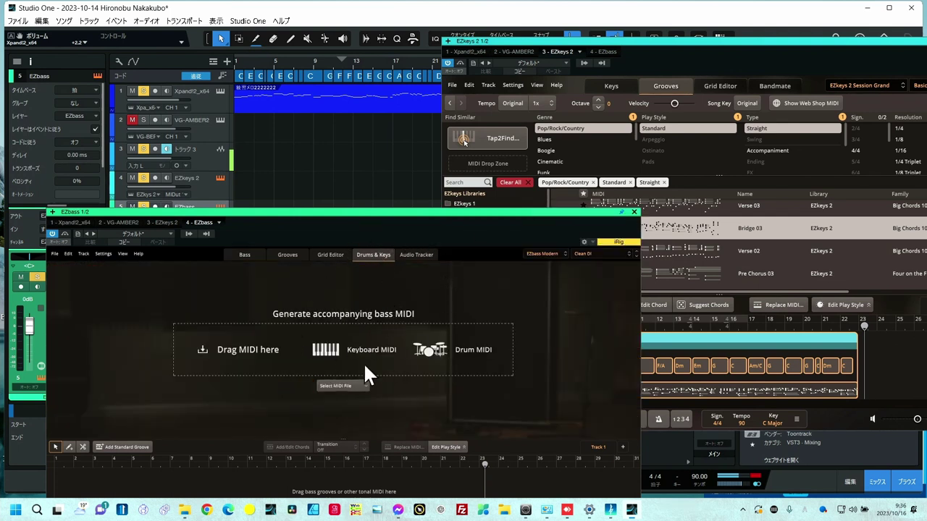
click(706, 40)
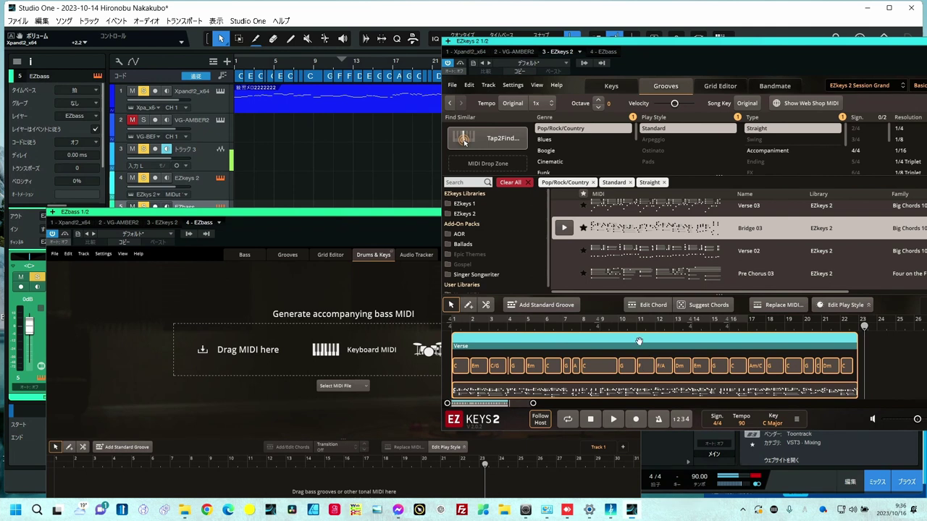
drag(638, 341, 344, 354)
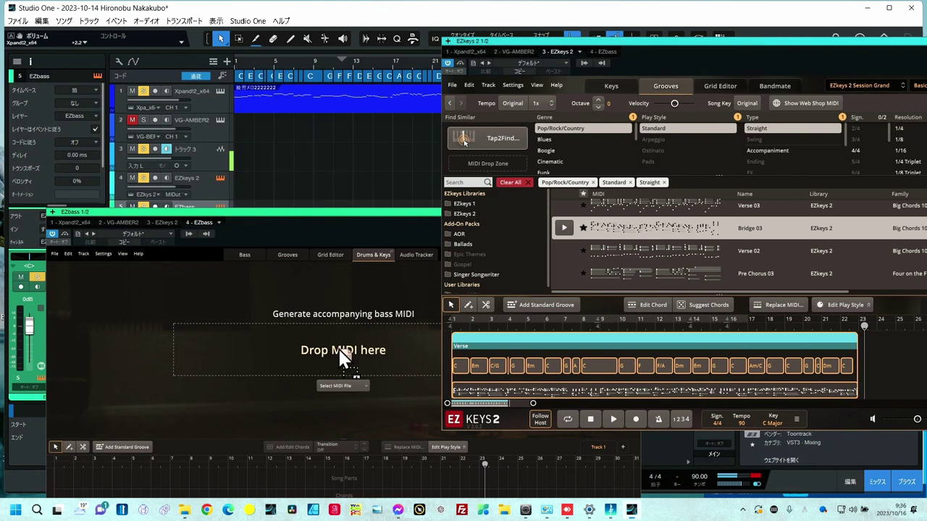
drag(344, 355, 343, 356)
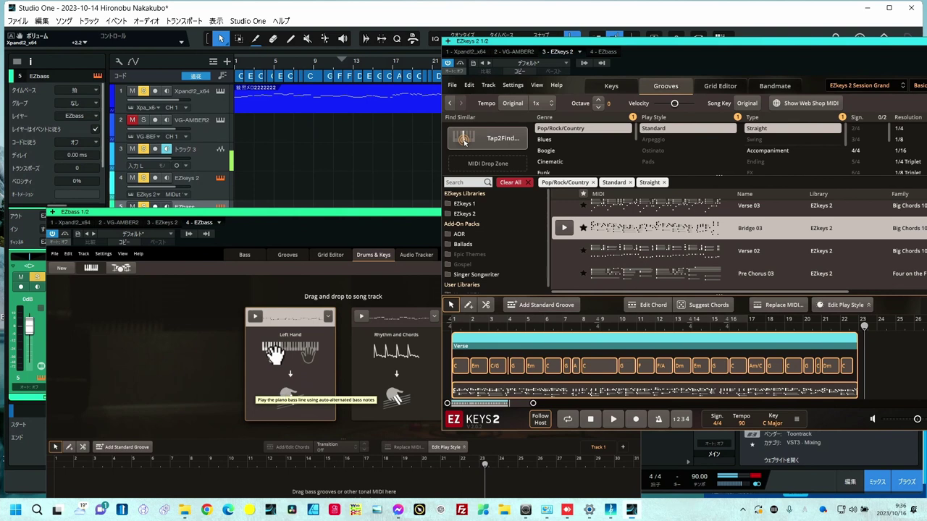
Place the Left Hand bass version at bar 1 of the EZbass song track.
click(402, 376)
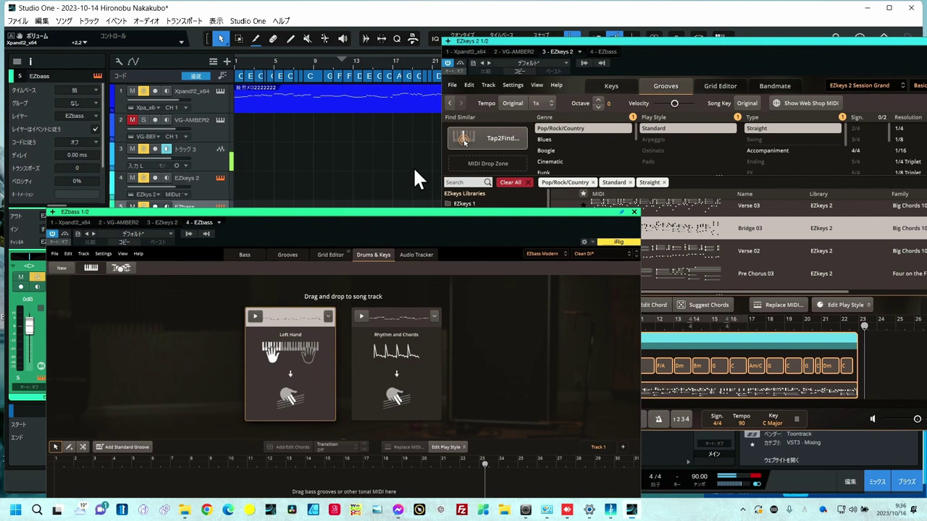
drag(416, 179, 420, 182)
drag(352, 321, 108, 447)
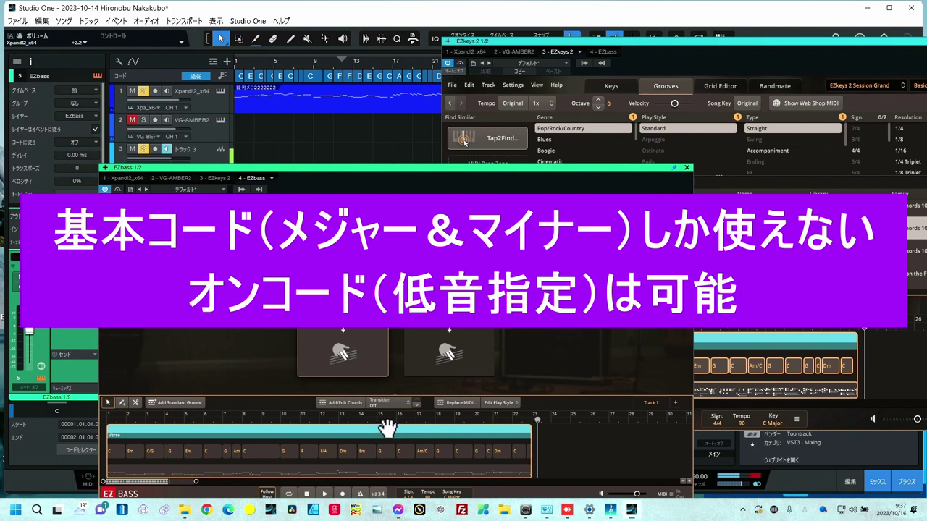
Compare the EZkeys 2 and EZbass chord blocks and open the bass part in the Grid Editor, keeping the host transport uncovered.
click(847, 338)
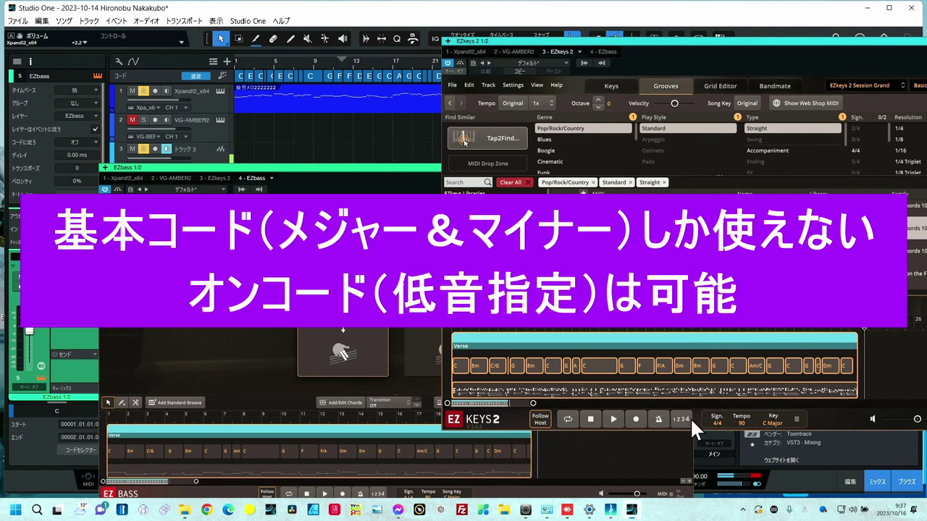
click(273, 425)
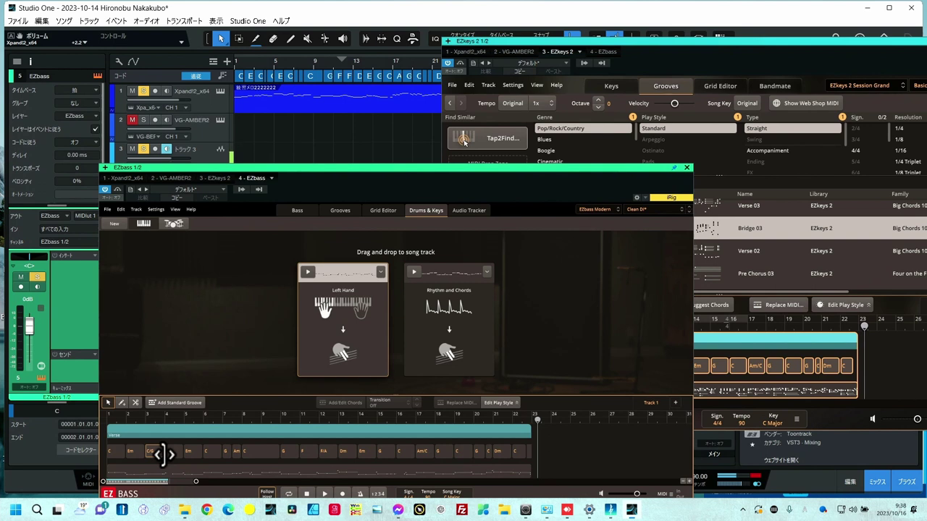
click(339, 211)
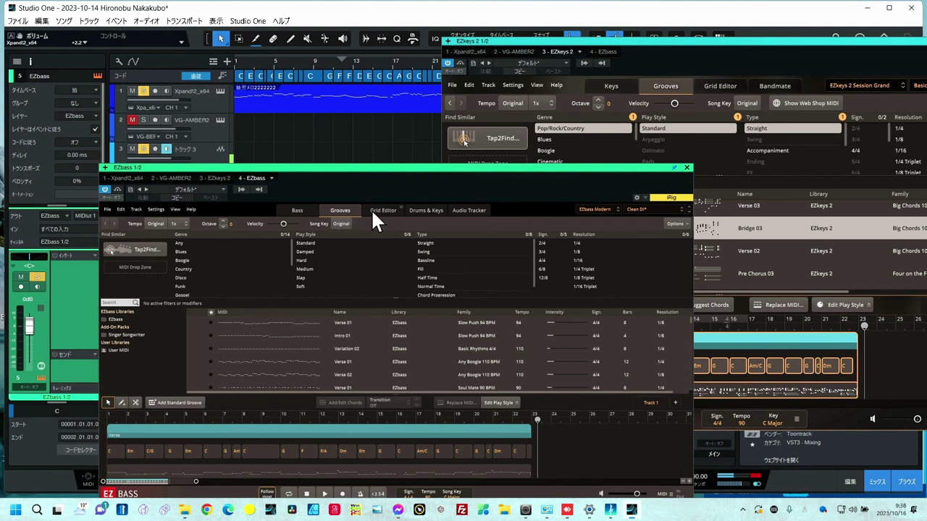
click(373, 211)
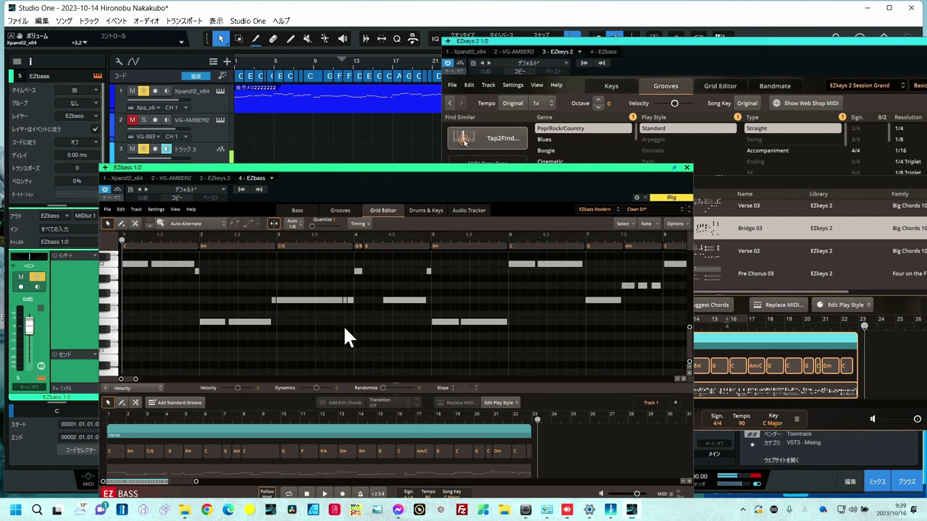
click(255, 322)
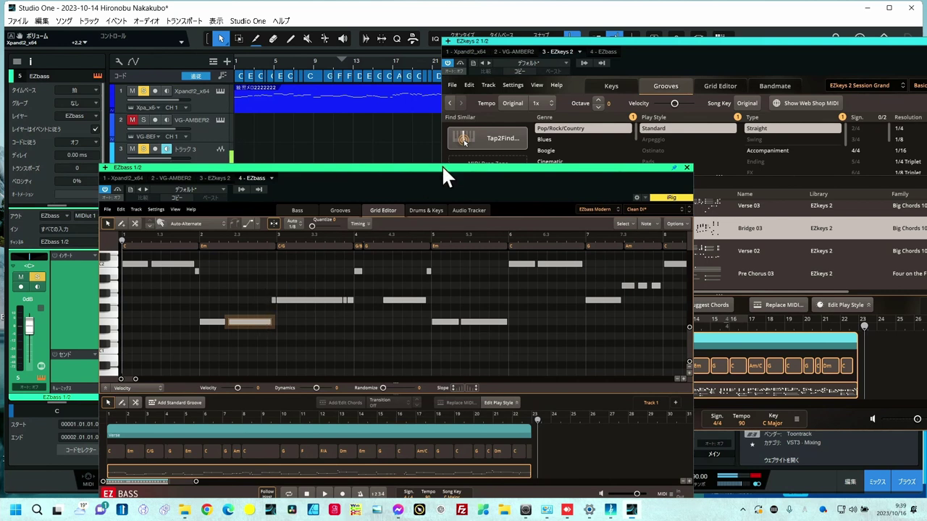
drag(442, 166, 524, 110)
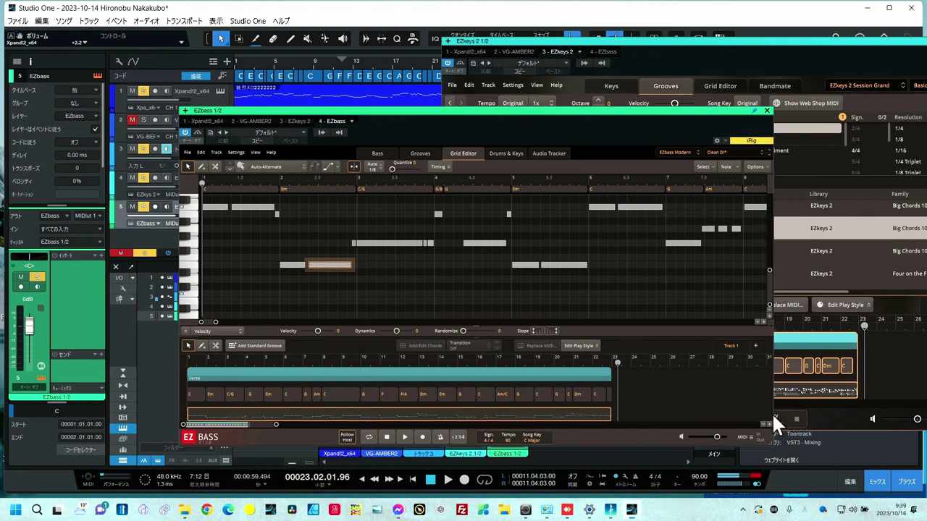
Play the song from the beginning to hear the bass part with the accompaniment.
click(412, 479)
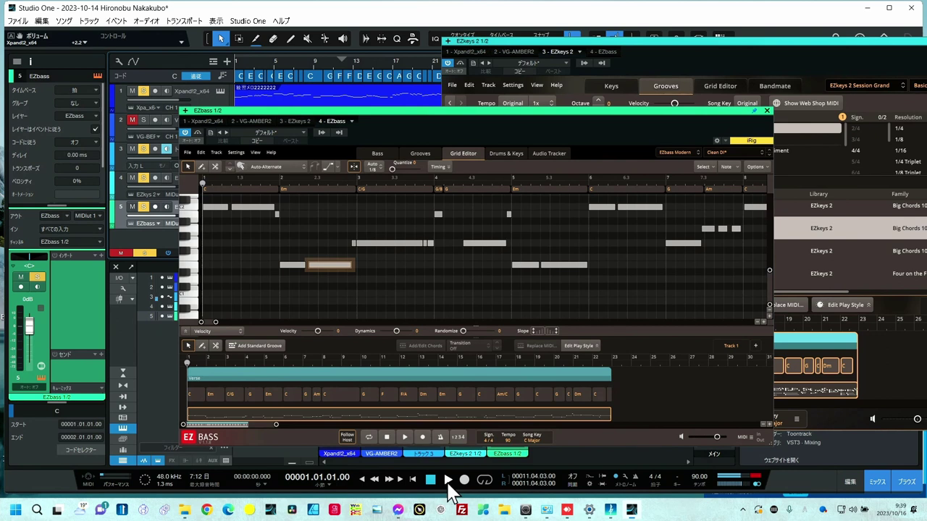
click(448, 481)
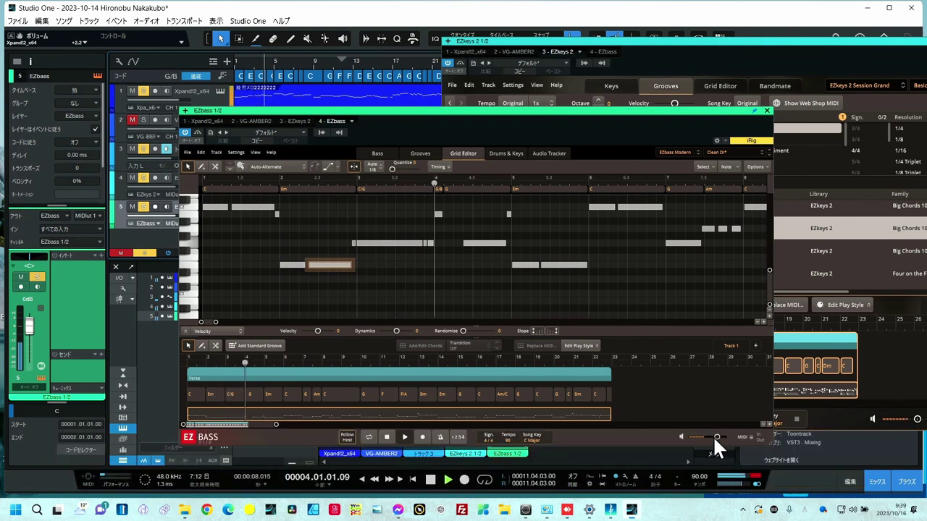
mouse_move(718, 436)
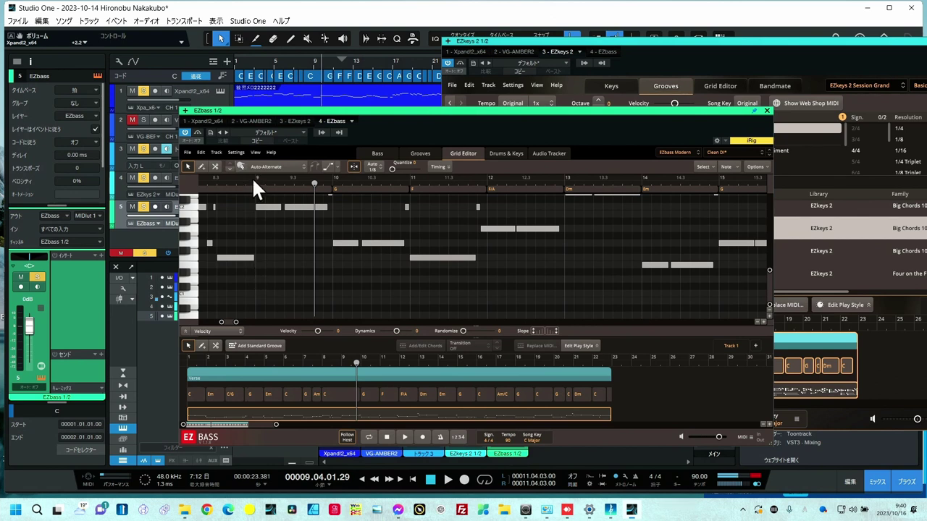
Apply a Slide from the F1 note in bar 8 to the C2 note at bar 9.
click(244, 259)
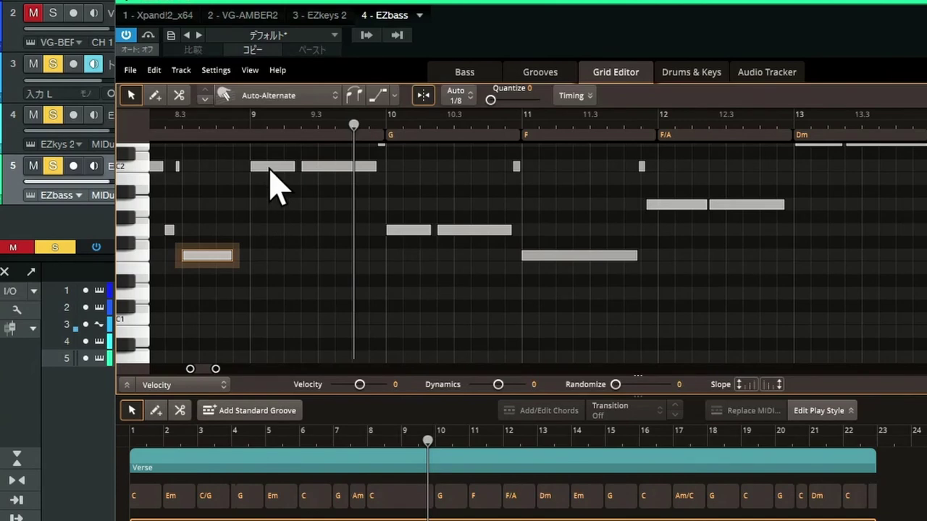
click(272, 167)
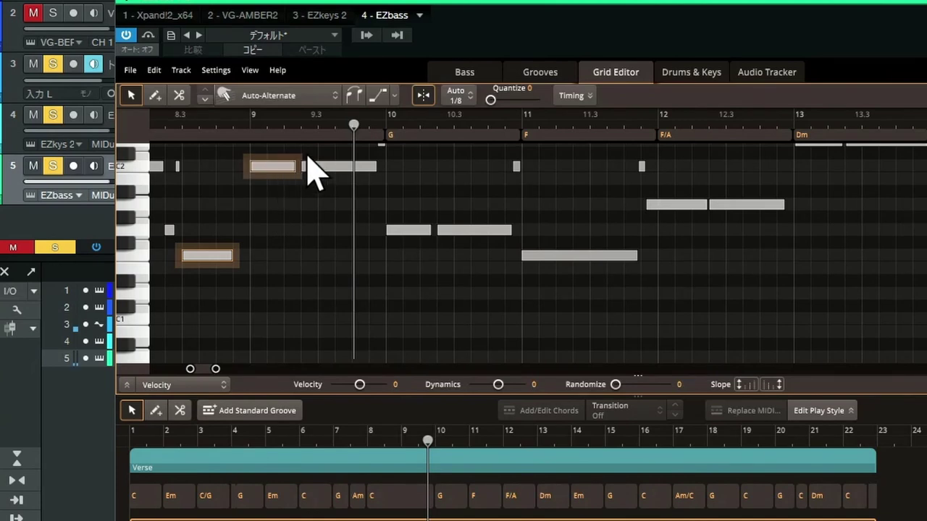
click(396, 96)
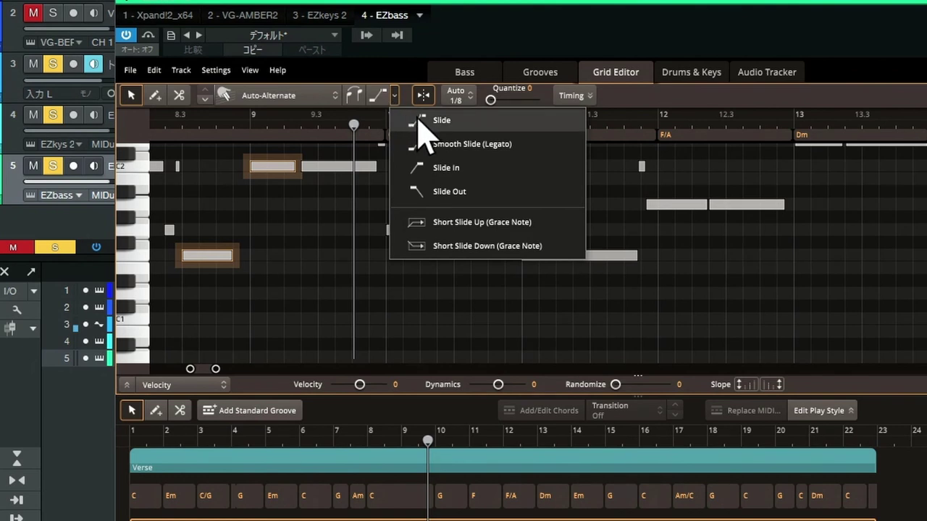
click(427, 121)
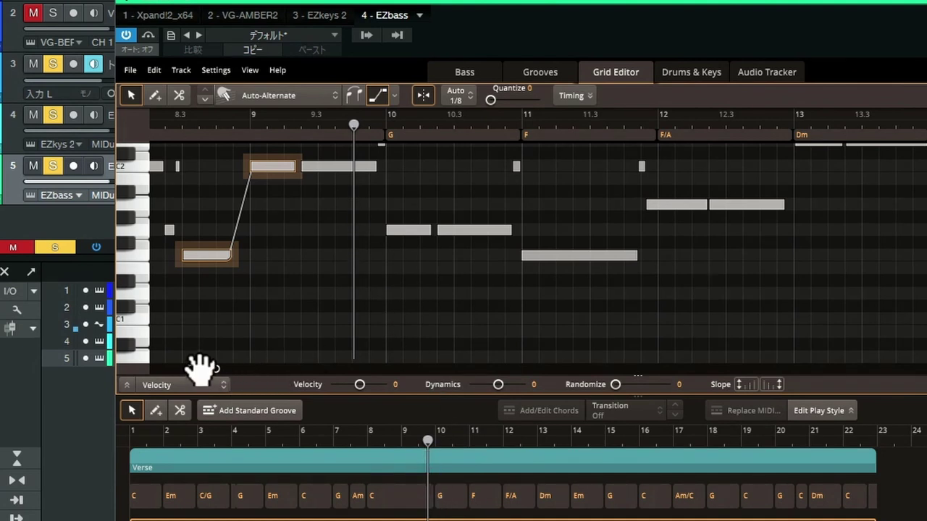
Shorten both notes joined by the slide and play back from bar 8 to hear it.
drag(199, 366, 191, 376)
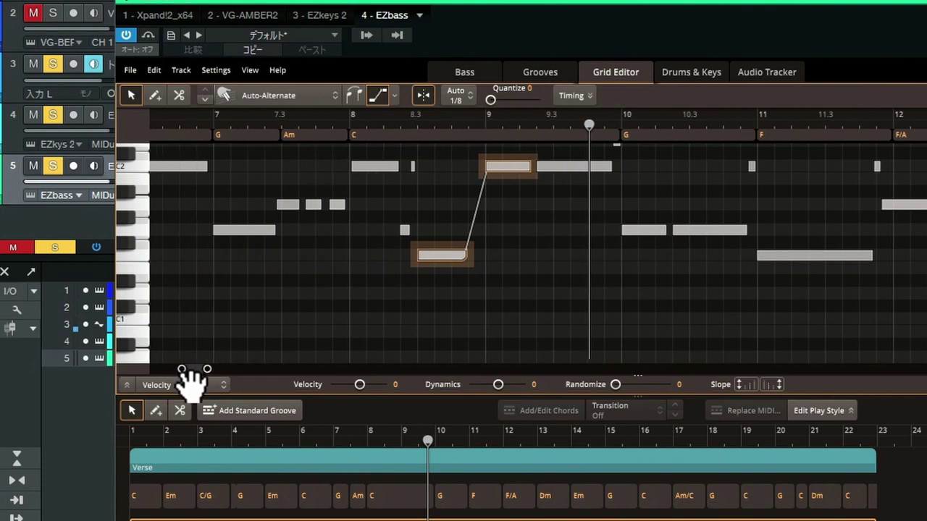
click(387, 135)
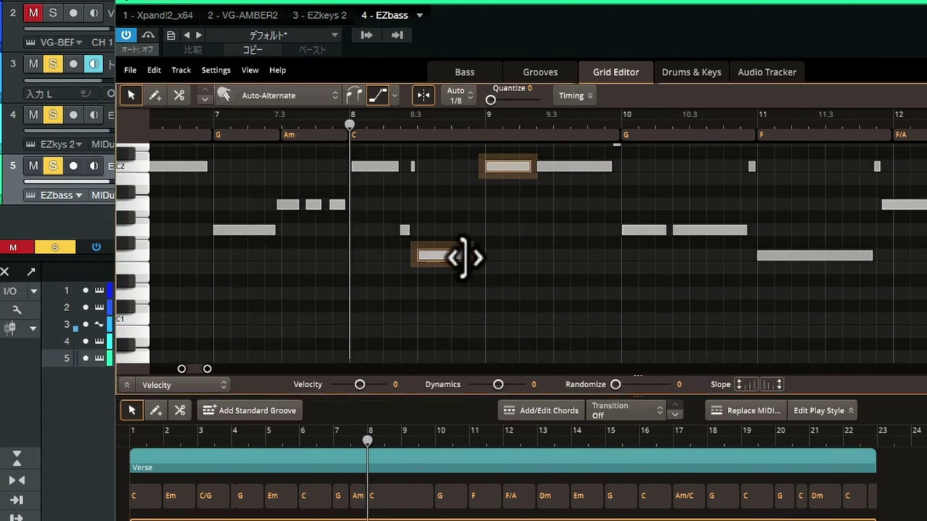
mouse_move(466, 257)
mouse_down()
mouse_move(449, 263)
mouse_move(456, 269)
mouse_up()
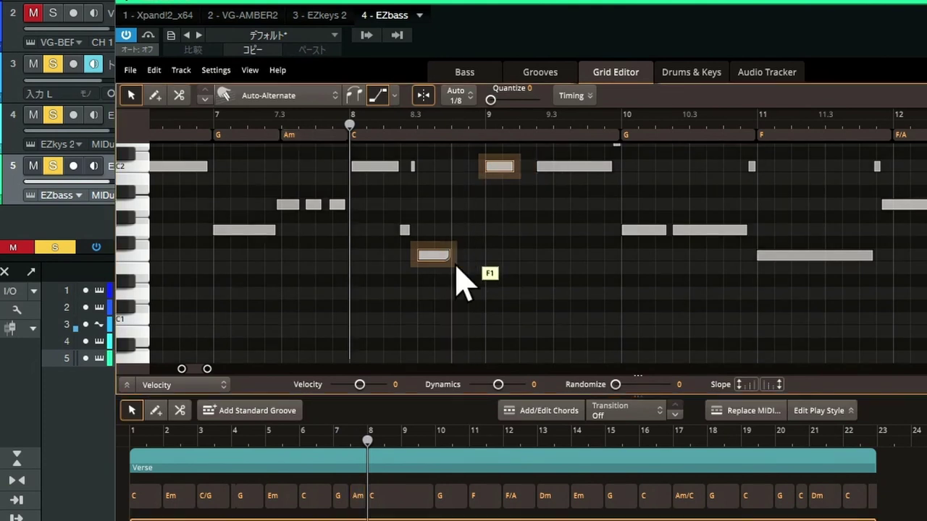
click(451, 252)
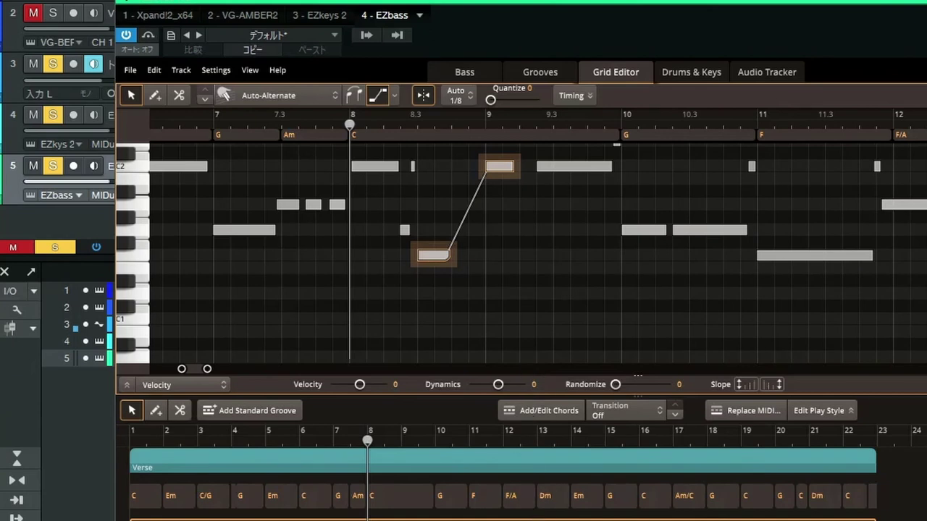
key(space)
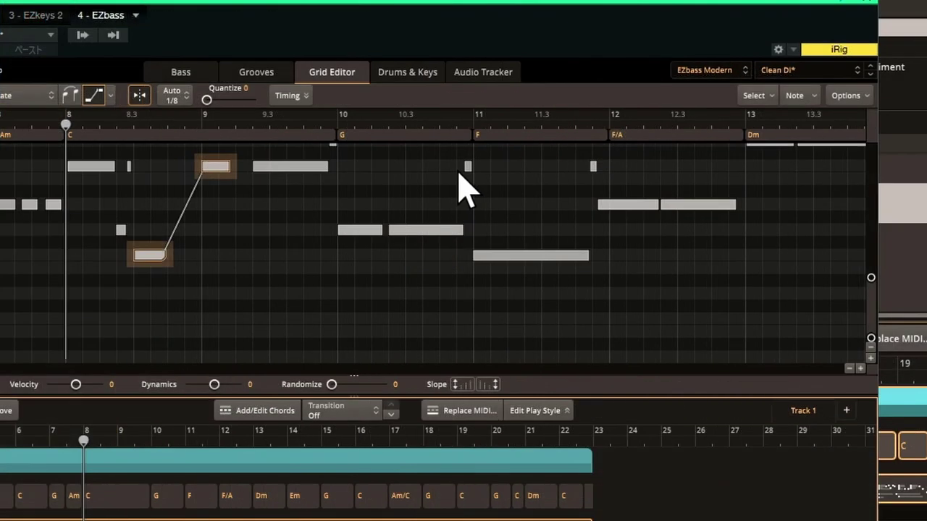
Set the two short C2 notes just before bars 11 and 12 to the Slap/Pop articulation and play back the passage.
click(467, 166)
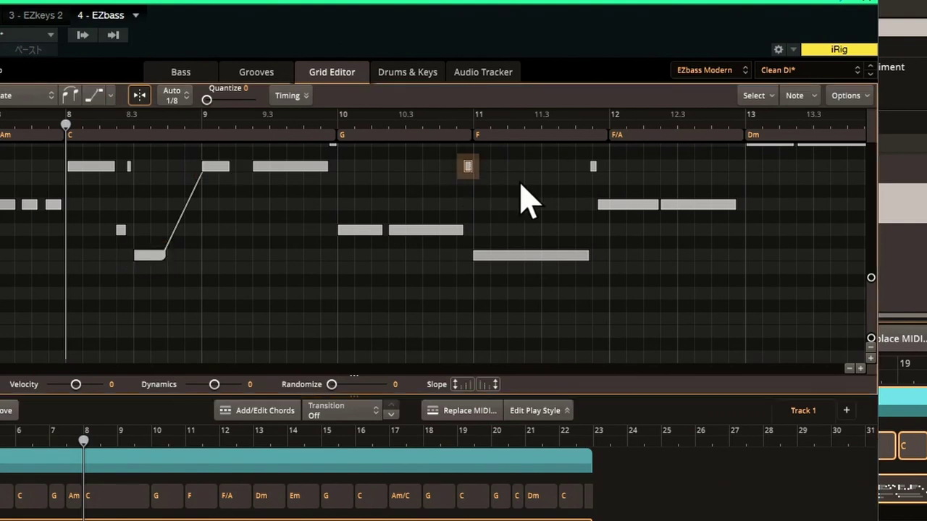
scroll(529, 207, up, 3)
scroll(525, 192, down, 2)
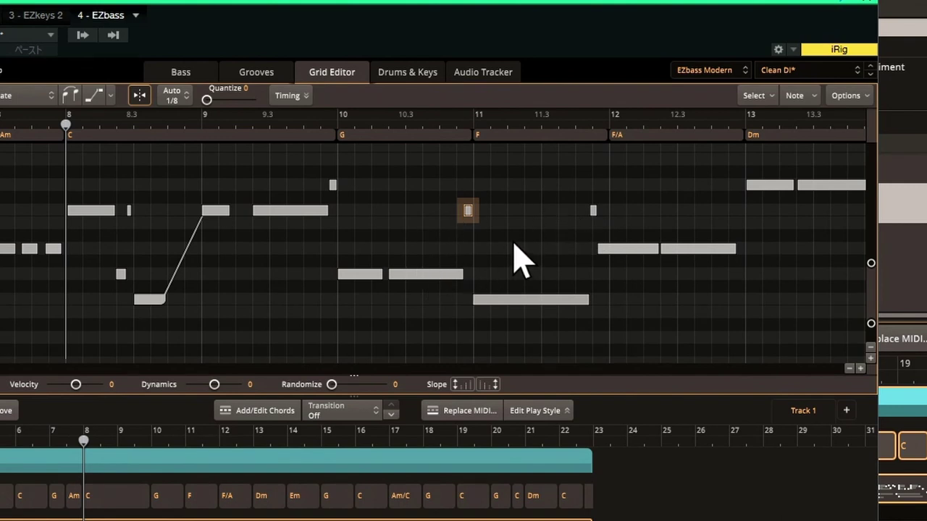
drag(445, 184, 630, 242)
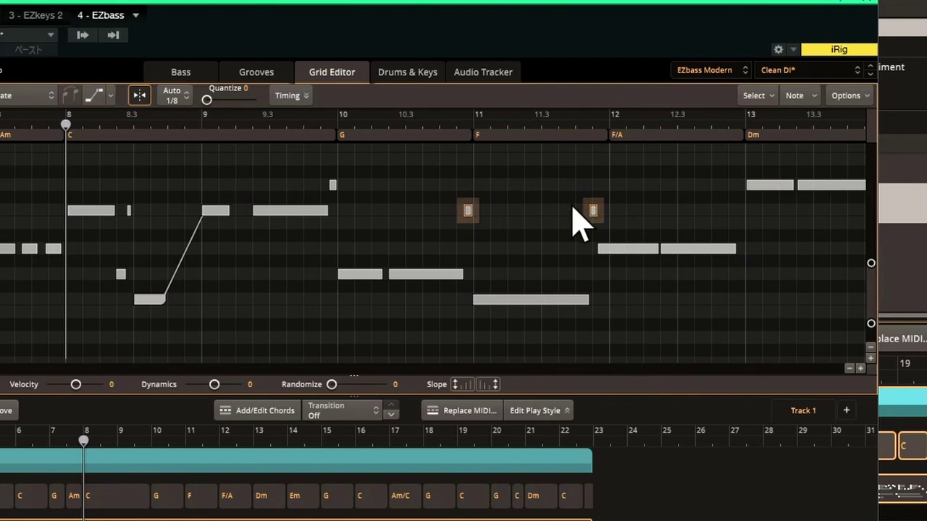
click(16, 96)
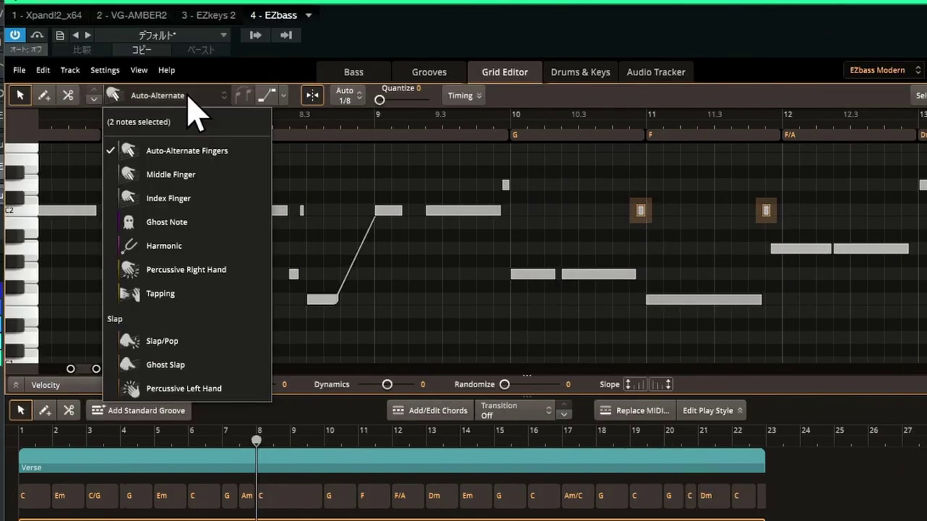
click(147, 342)
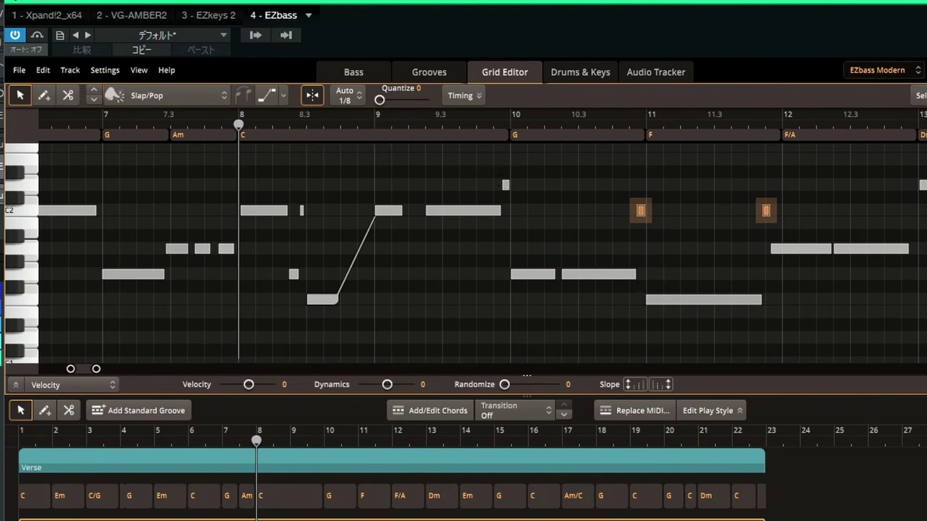
key(space)
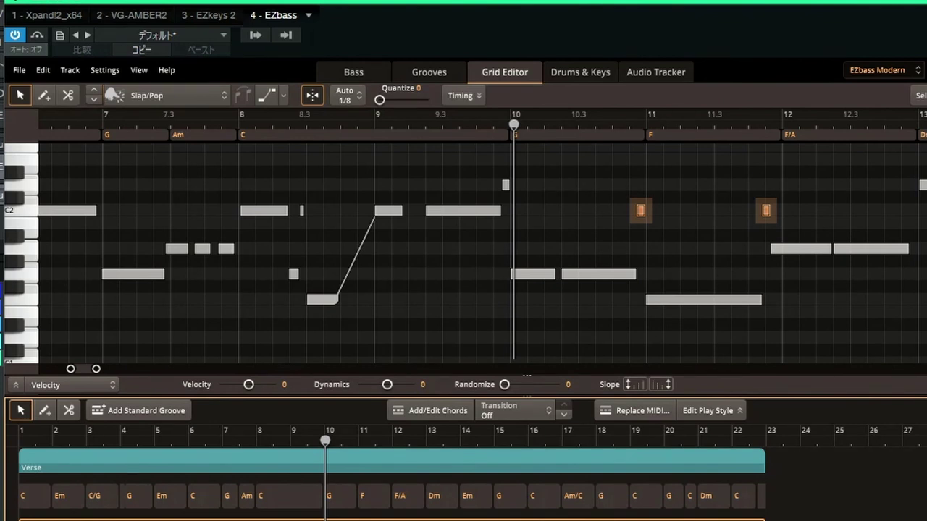
Look over the Grid Editor's timing options and show the Velocity lane below the notes.
click(464, 97)
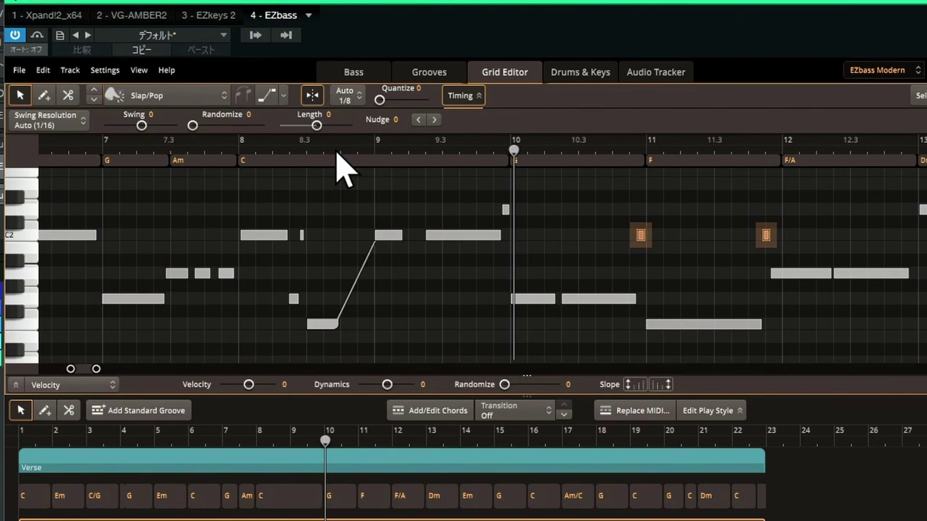
click(467, 100)
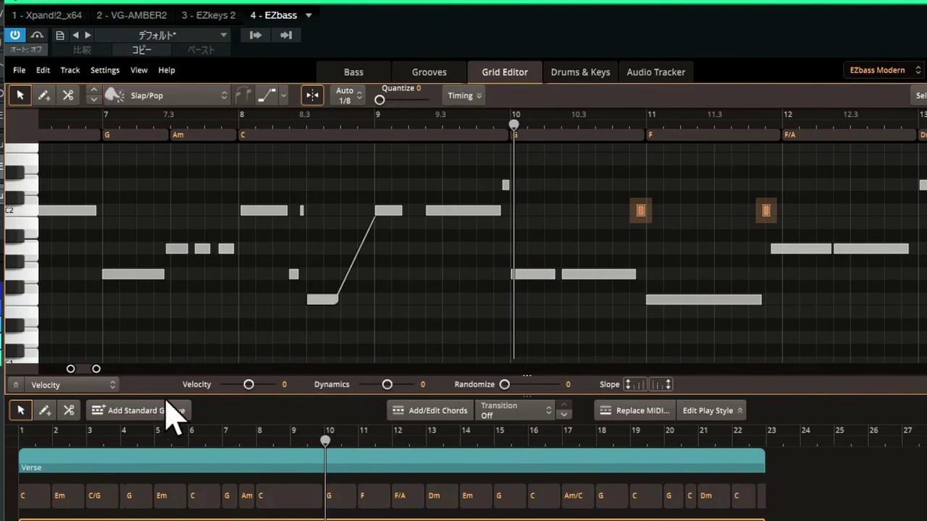
click(86, 387)
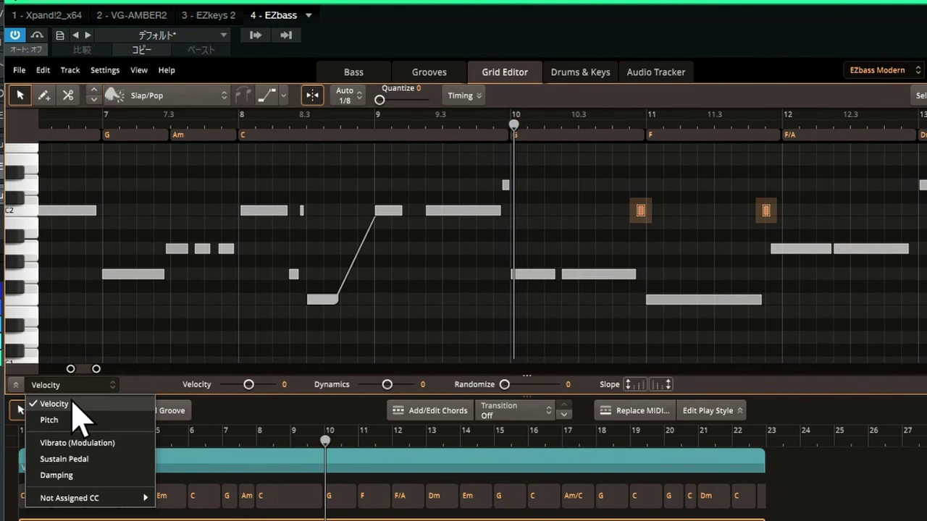
click(73, 404)
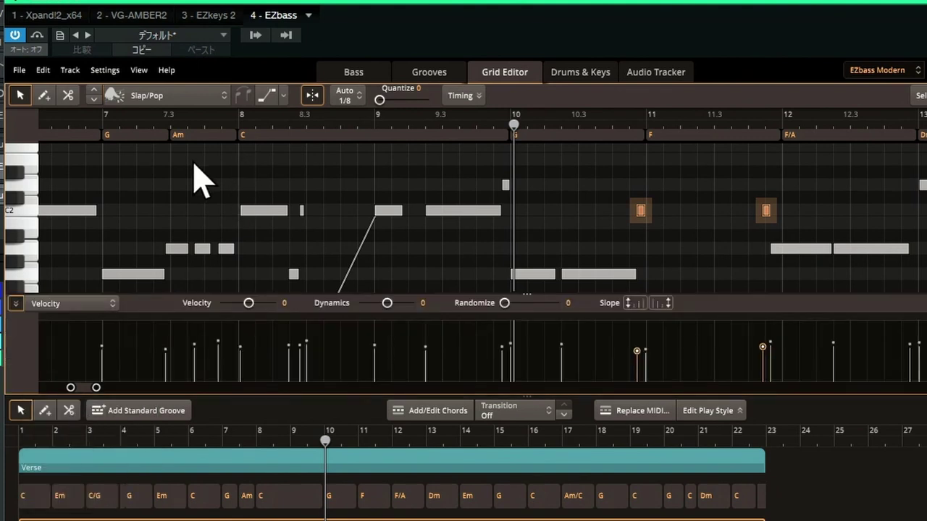
Raise the velocity of the four notes in bar 7 by 16 and randomize their velocities by 32.
drag(124, 168, 232, 295)
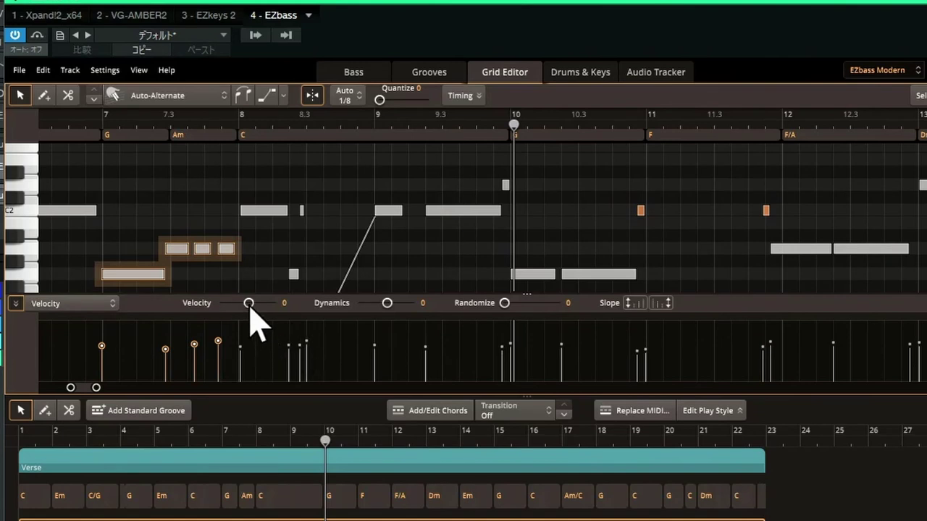
drag(250, 308, 254, 314)
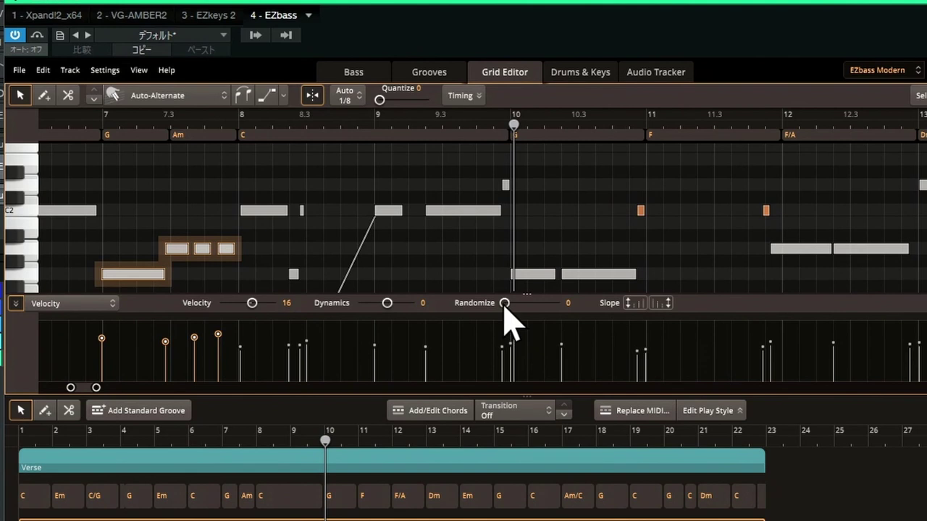
drag(506, 305, 518, 320)
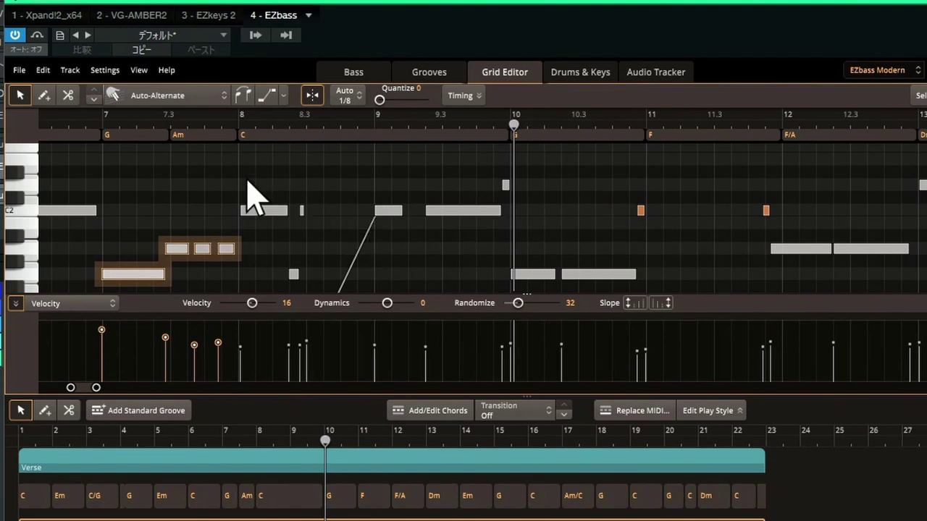
Set the four notes in bar 7 to the Percussive Right Hand articulation and play back from just before bar 7.
click(200, 99)
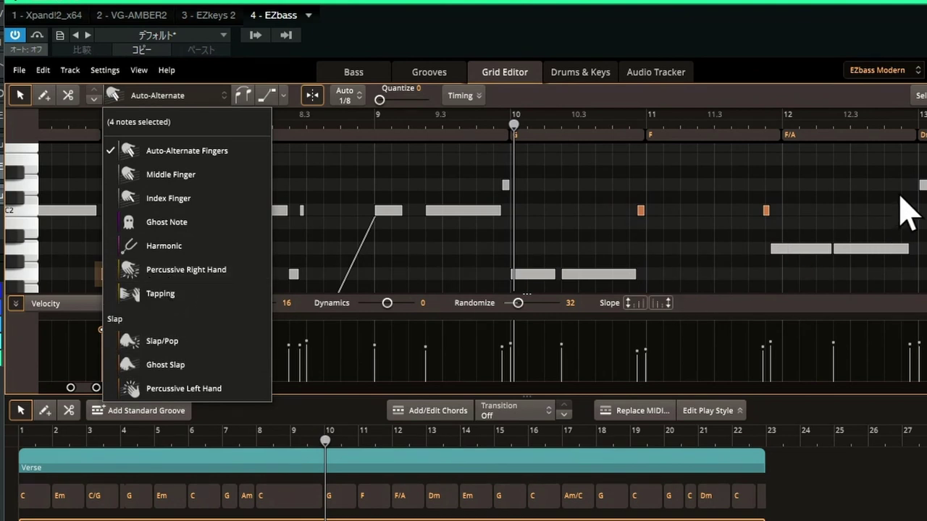
click(796, 194)
drag(165, 175, 238, 289)
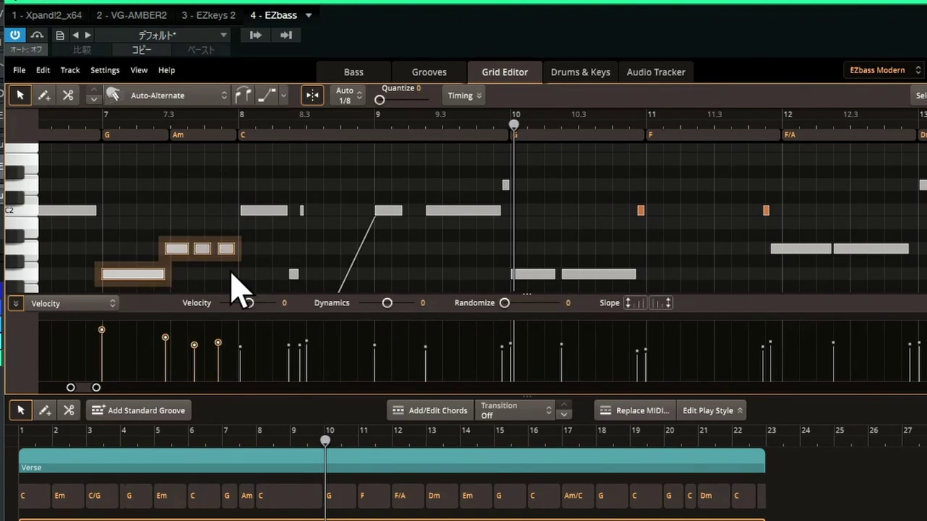
click(173, 97)
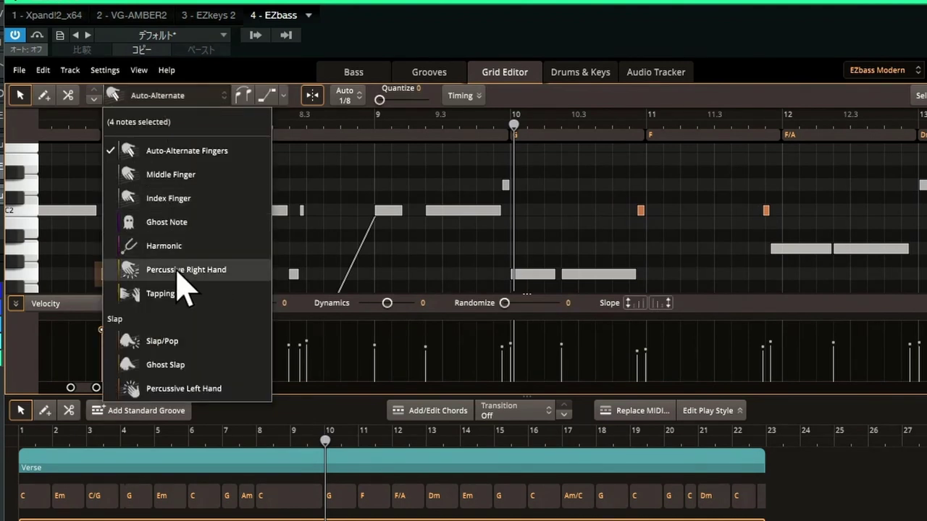
click(180, 272)
click(75, 127)
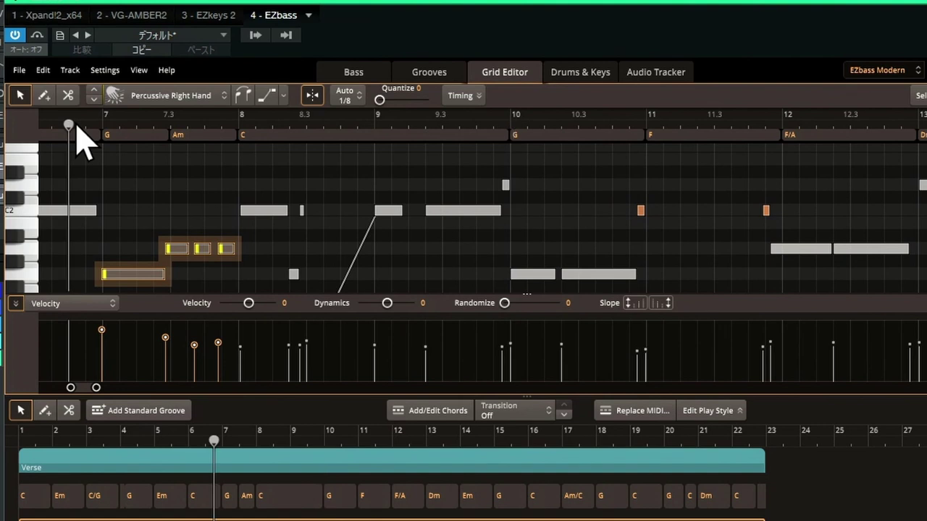
key(space)
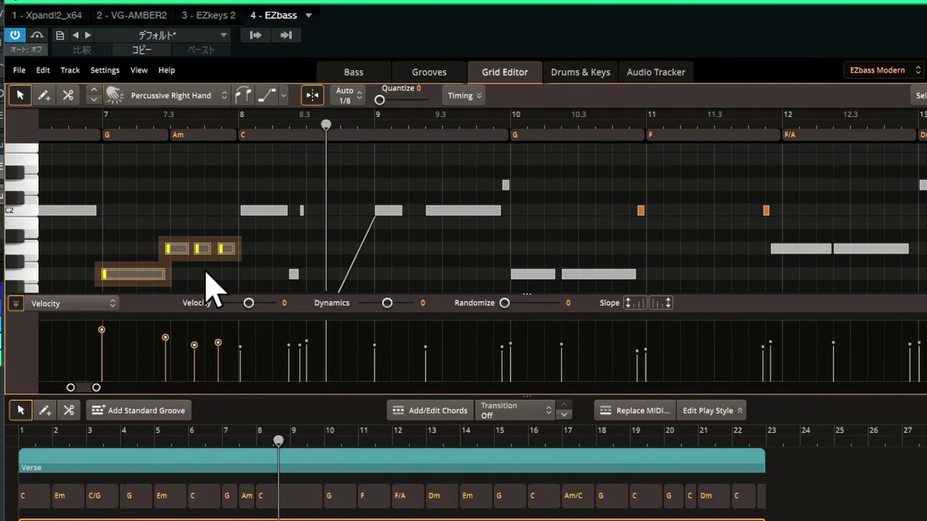
Set the very short C2 note just before 8.3 to the Ghost Note articulation.
click(301, 209)
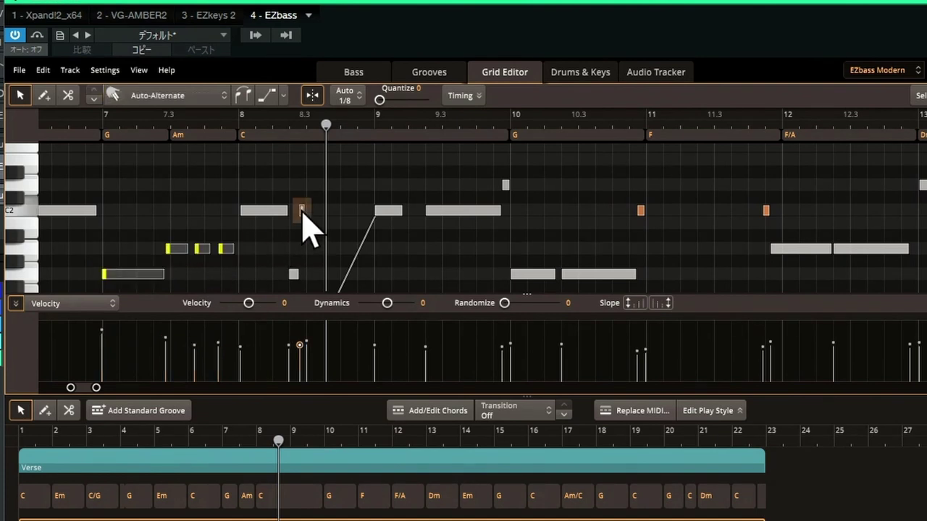
click(194, 98)
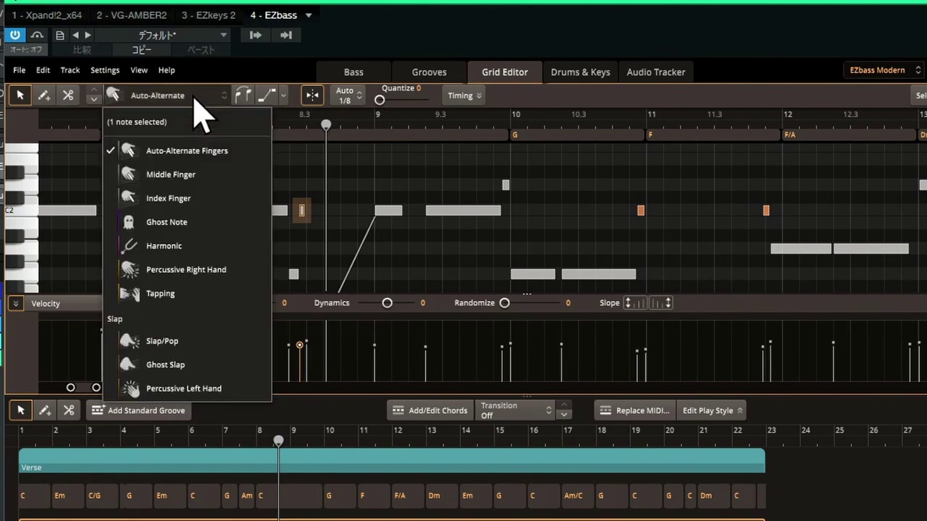
click(174, 230)
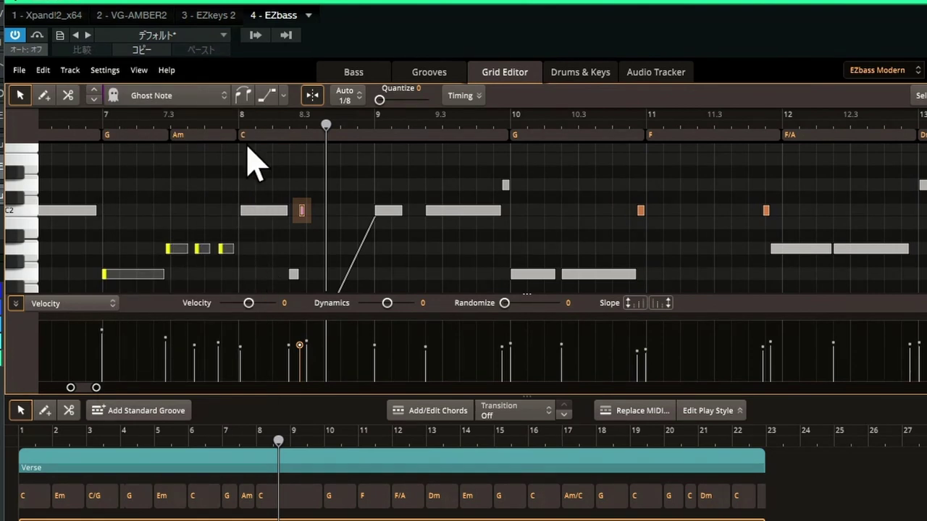
click(210, 124)
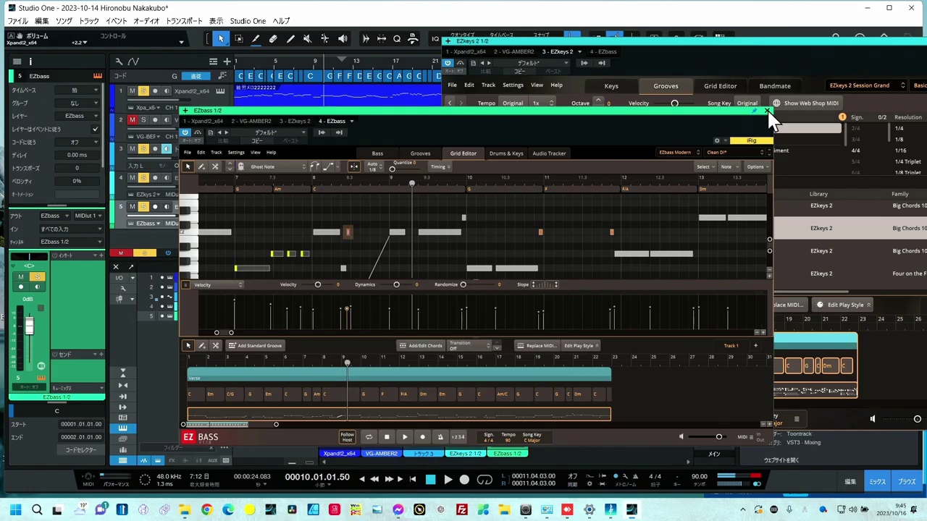
Close the EZbass and EZkeys 2 plug-in windows to return to the Studio One arrangement.
click(768, 111)
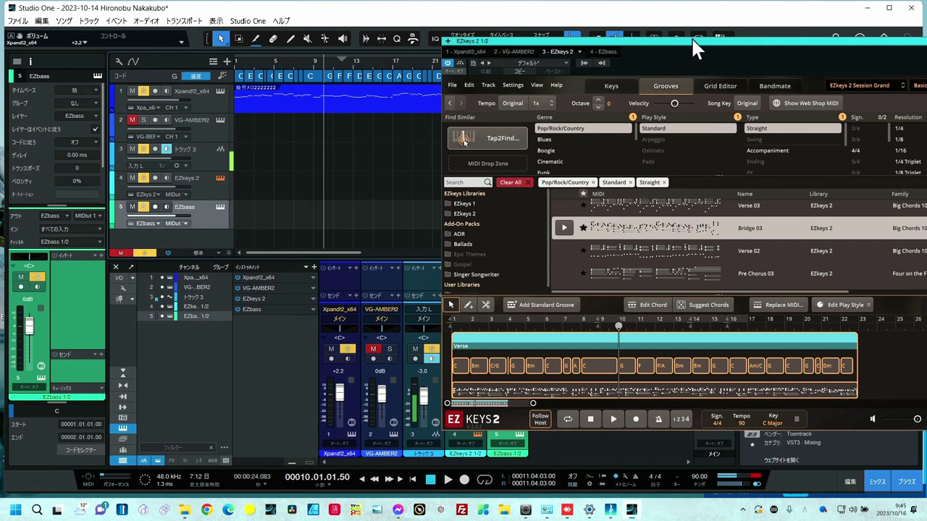
click(594, 48)
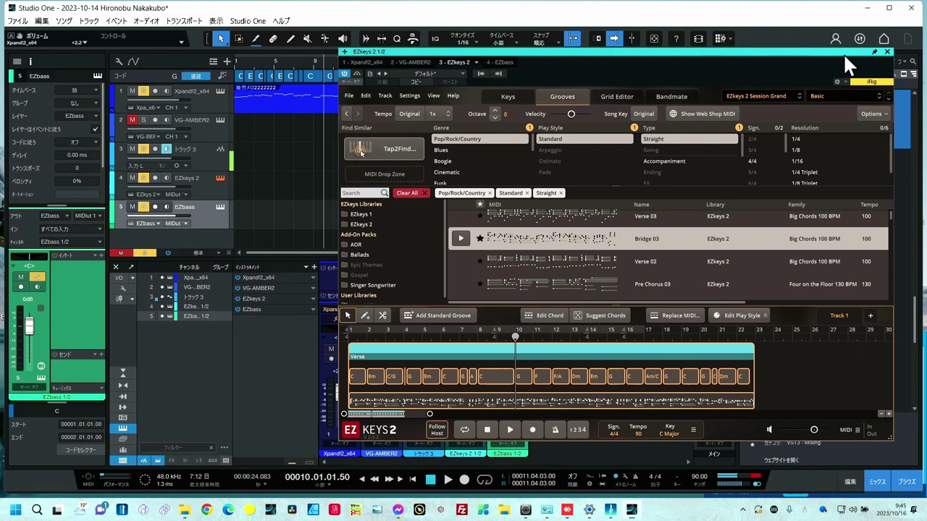
click(887, 51)
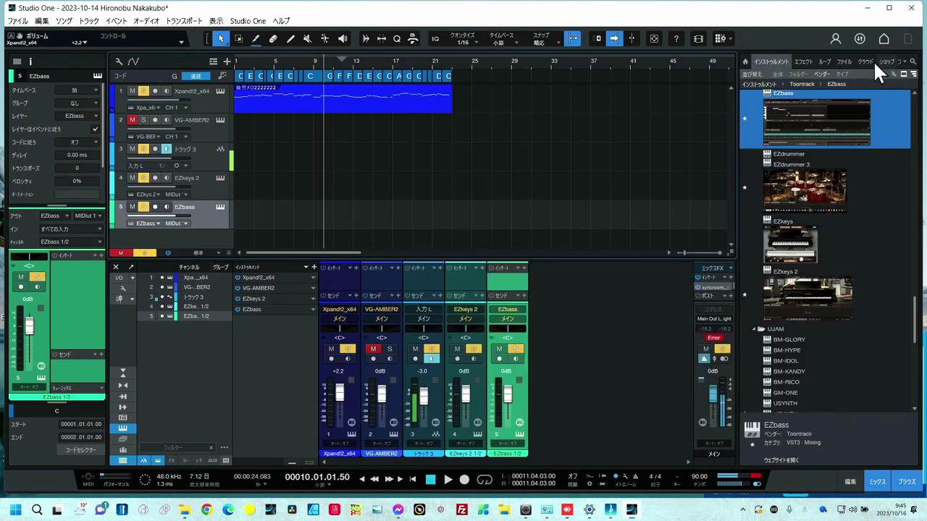
Replace the VG-AMBER2 instrument on track 2 with VG-SILK from the UJAM instruments.
scroll(804, 181, down, 5)
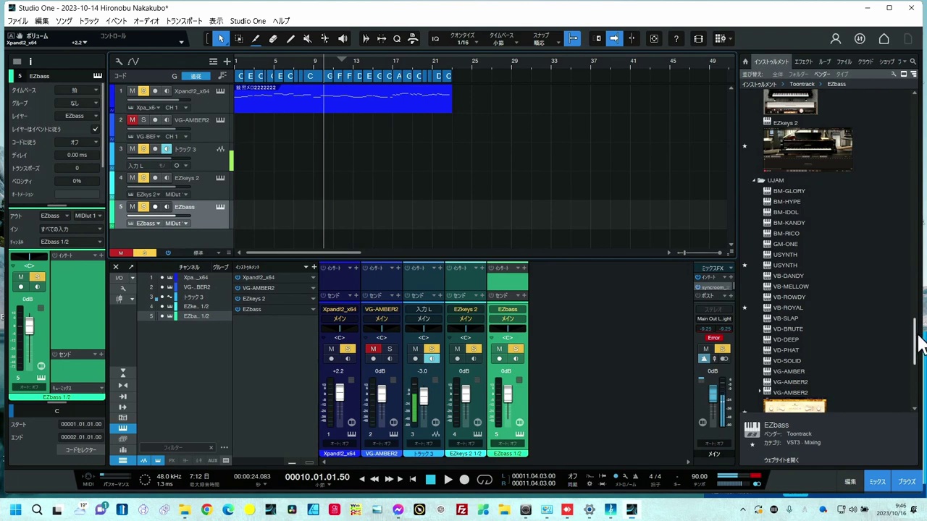
drag(921, 344, 925, 383)
key(Up)
key(Up)
key(Up)
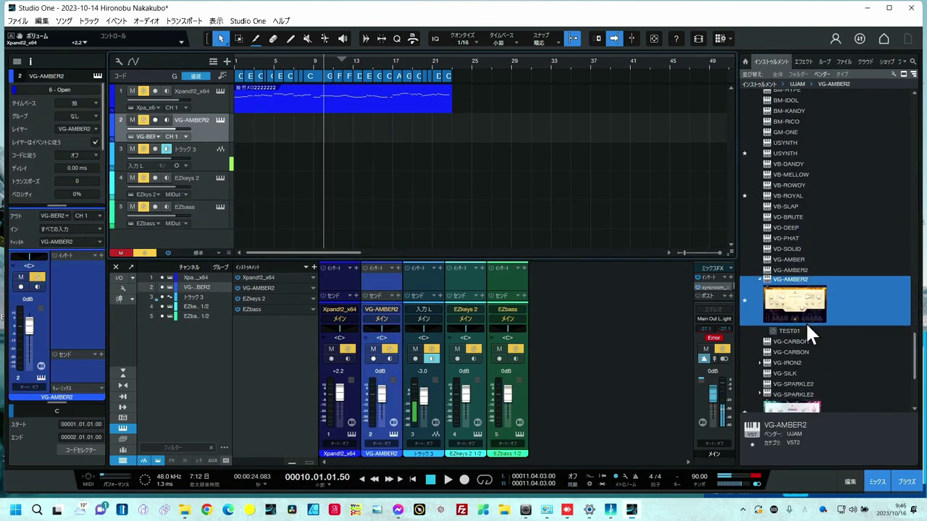
drag(787, 371, 221, 133)
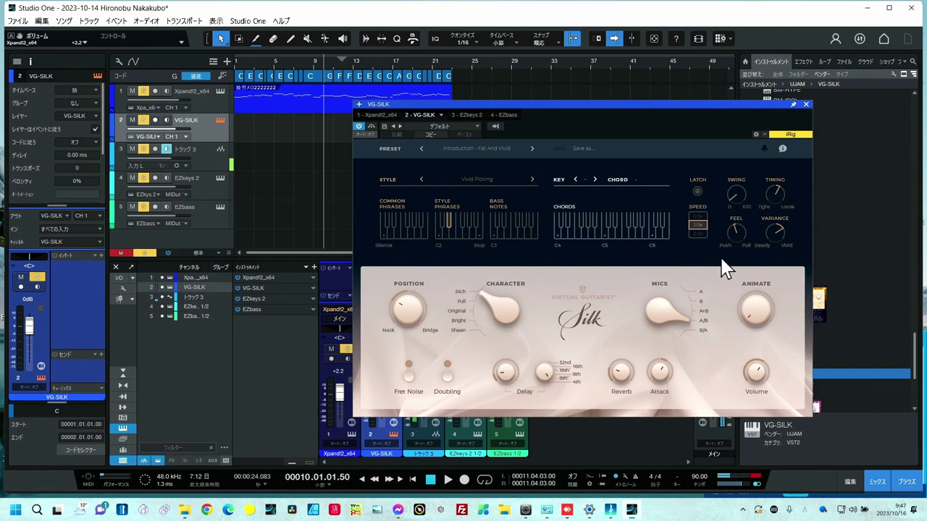
Audition VG-SILK on a latched C major chord, change its style to 3/4 Picking 2, and release the latch.
click(696, 192)
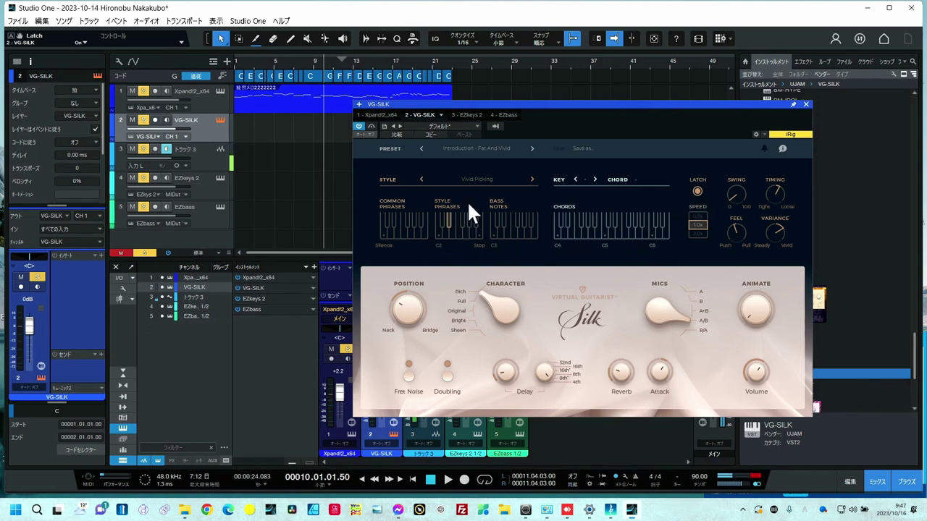
click(559, 239)
click(533, 180)
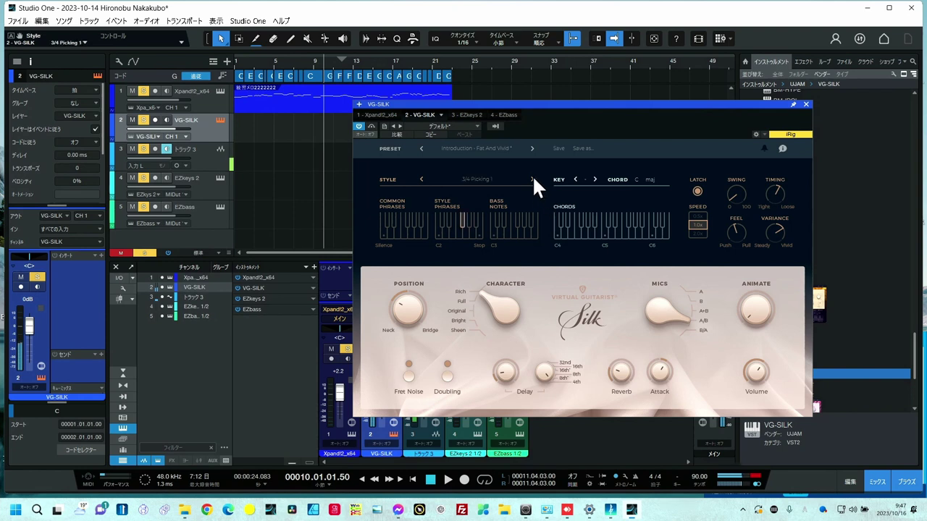
click(533, 180)
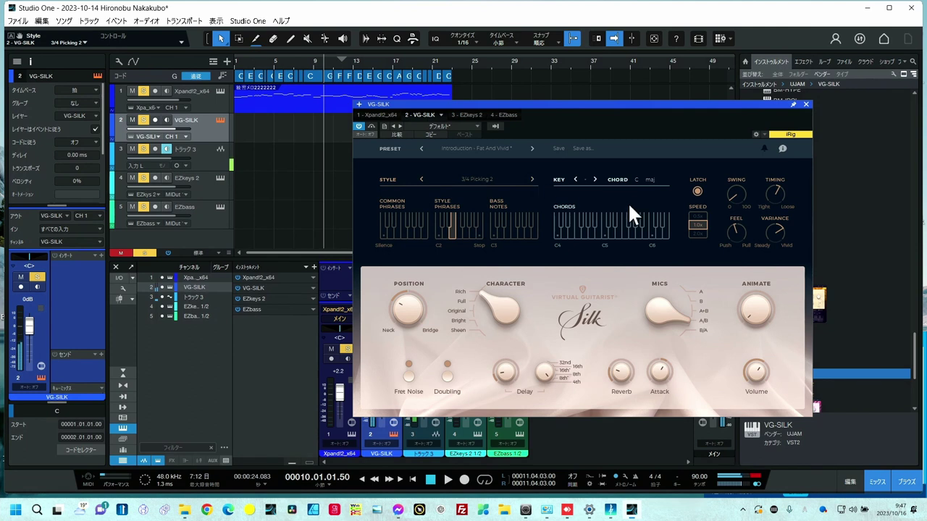
click(698, 192)
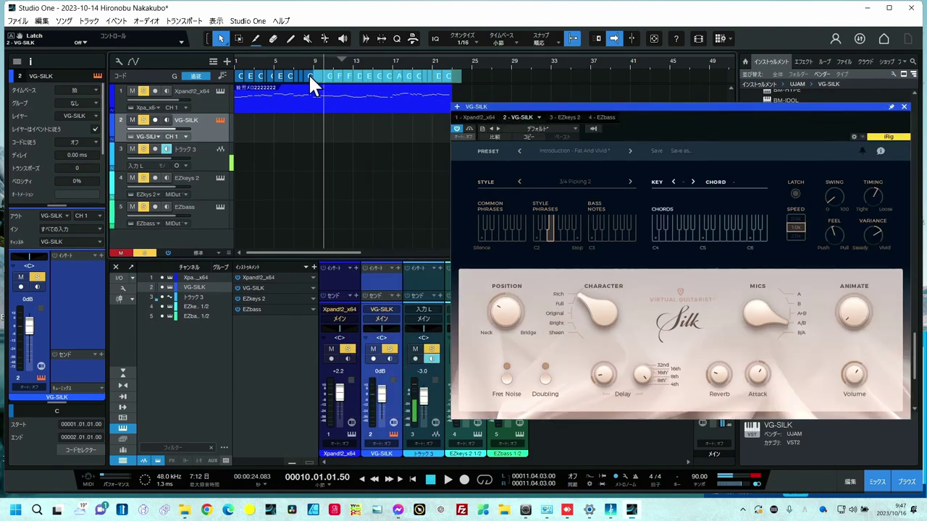
Set the chord track's octave to 6 and copy all of its chords onto the VG-SILK track from bar 1.
click(221, 78)
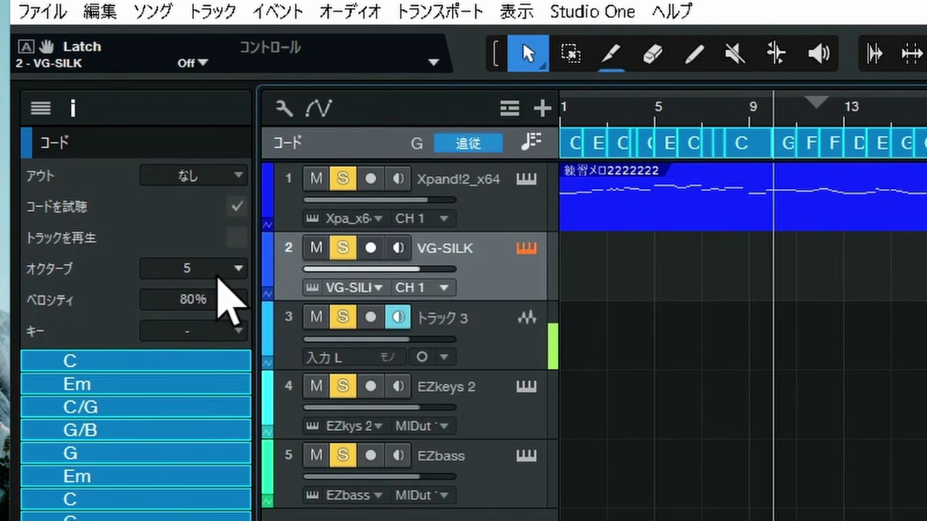
click(239, 267)
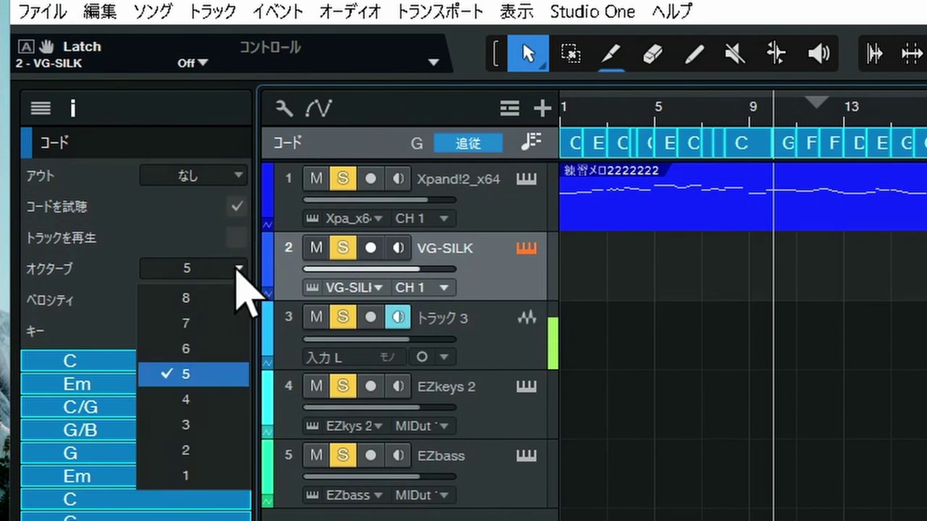
click(191, 348)
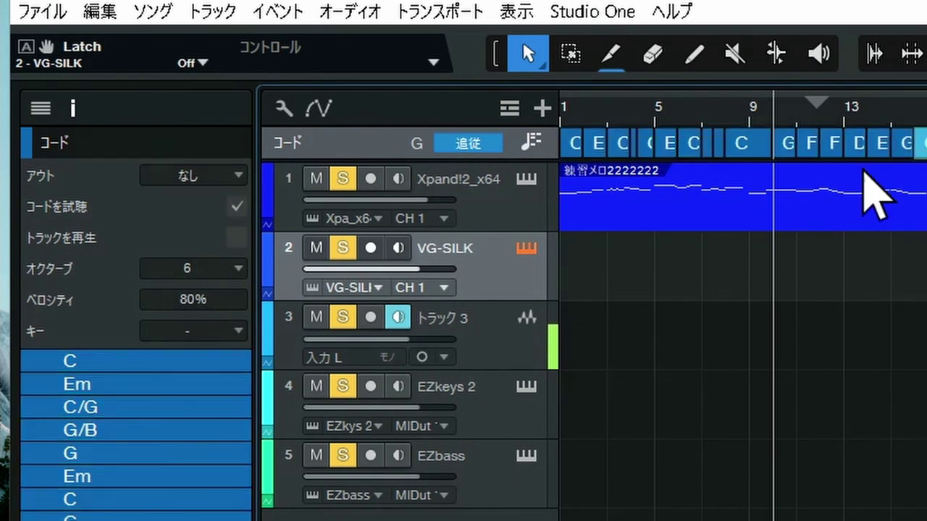
click(567, 149)
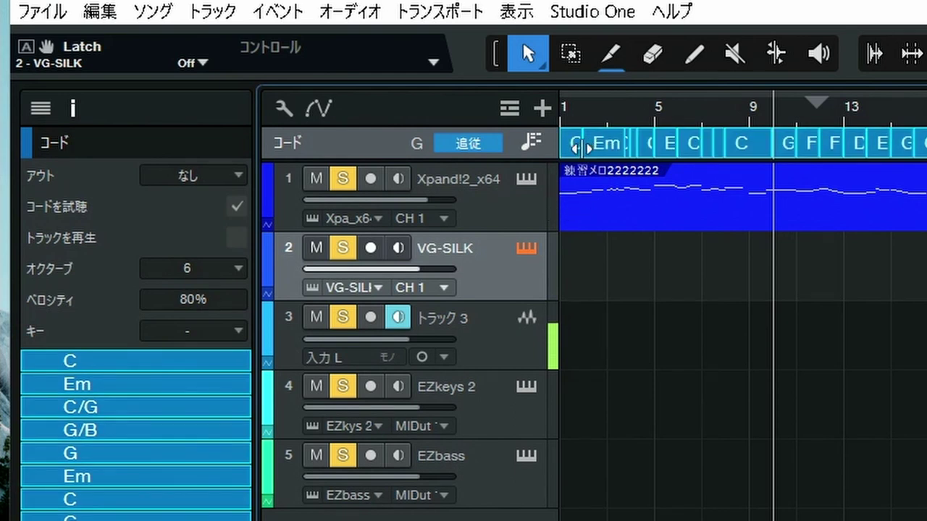
drag(571, 142, 572, 283)
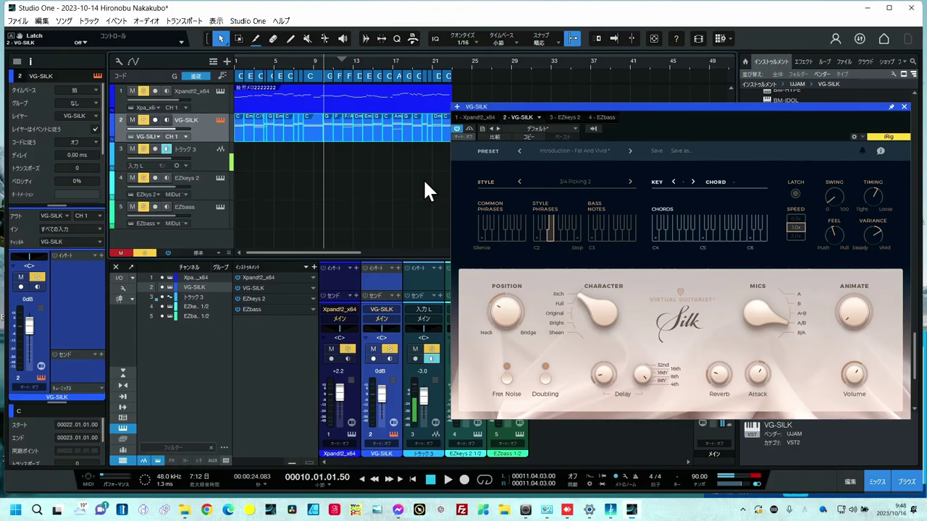
Open the VG-SILK chord part in the note editor and examine the chord notes' pitches around bars 8 to 13.
double_click(313, 138)
scroll(272, 340, up, 2)
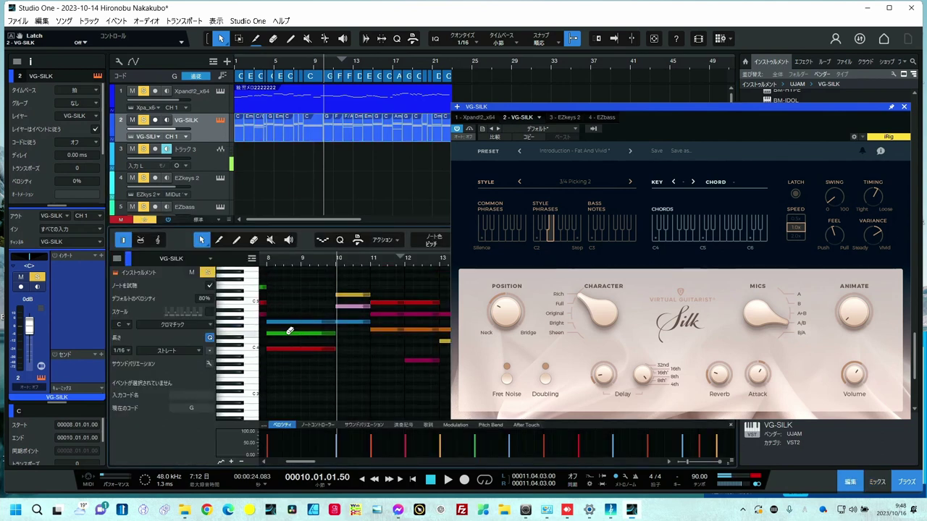
scroll(246, 326, up, 3)
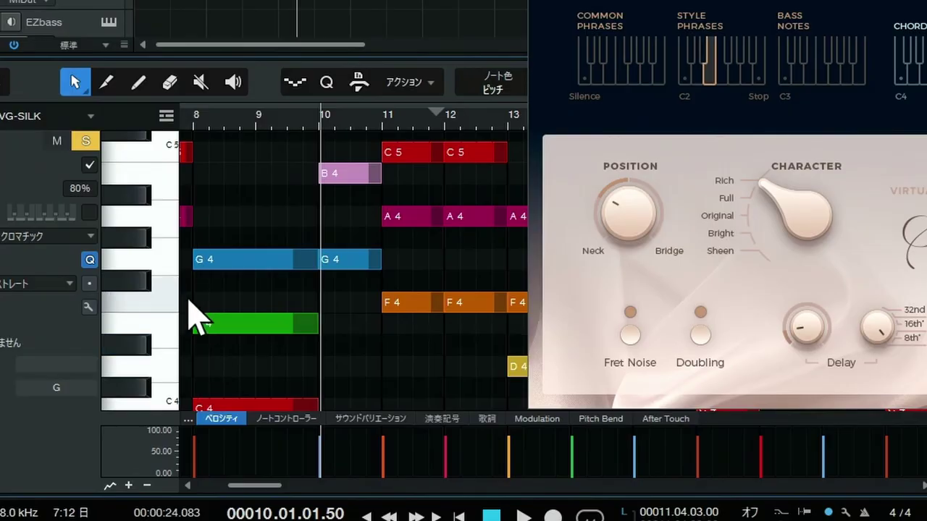
scroll(286, 372, down, 2)
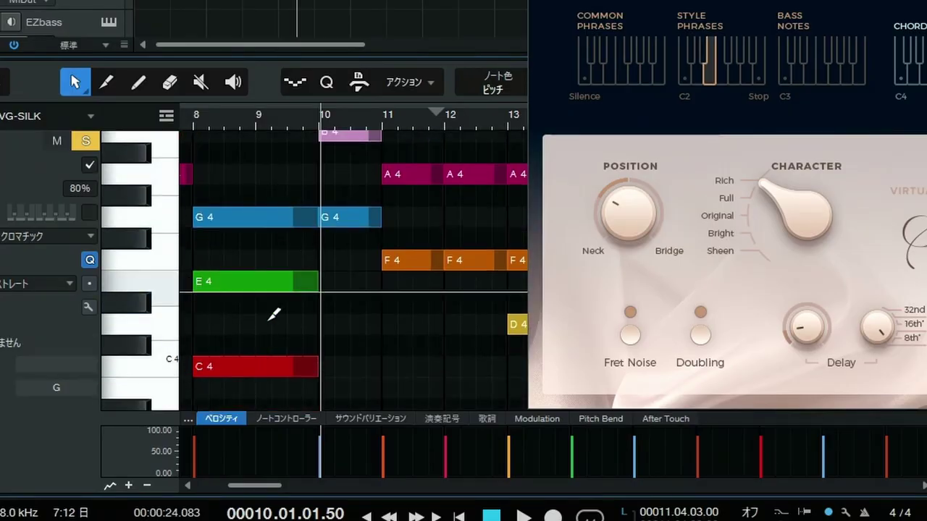
scroll(377, 214, up, 2)
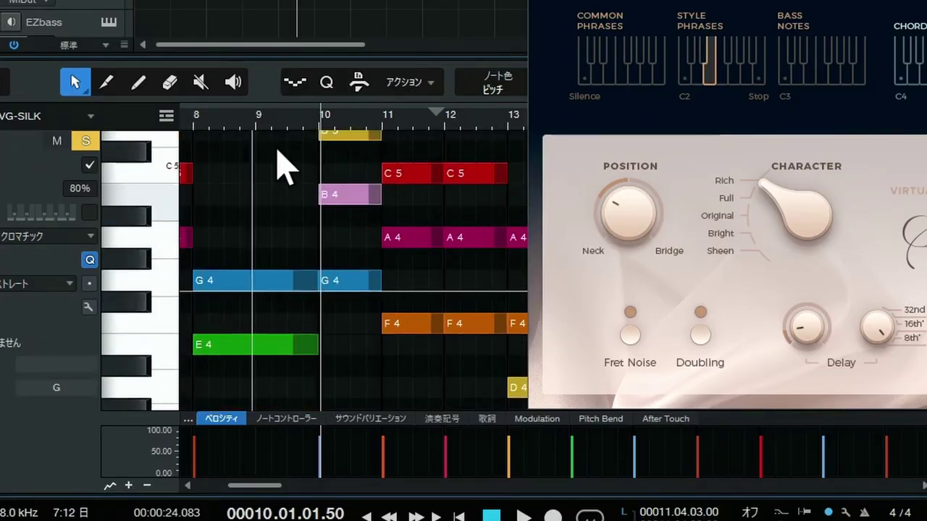
scroll(381, 236, up, 2)
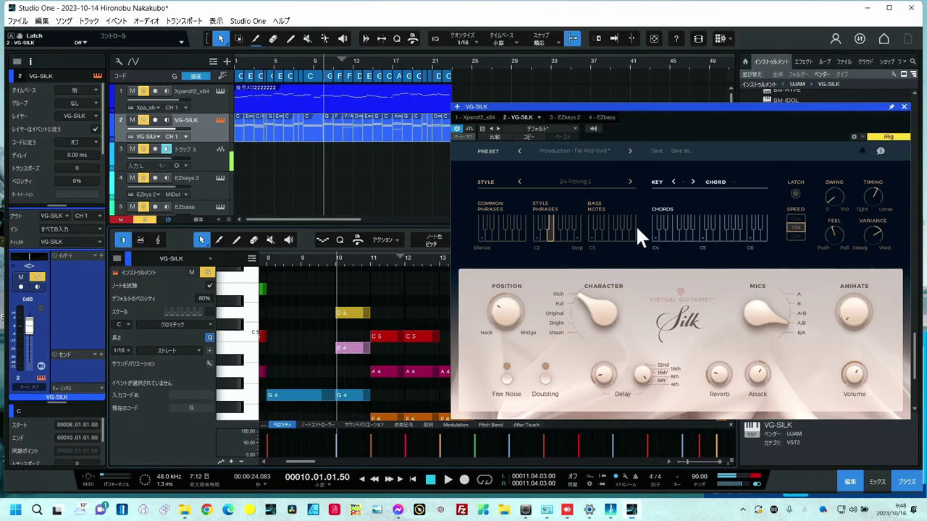
Show the mixer, play the song from the beginning, and raise the VG-SILK channel's volume to +2.2 dB.
click(412, 481)
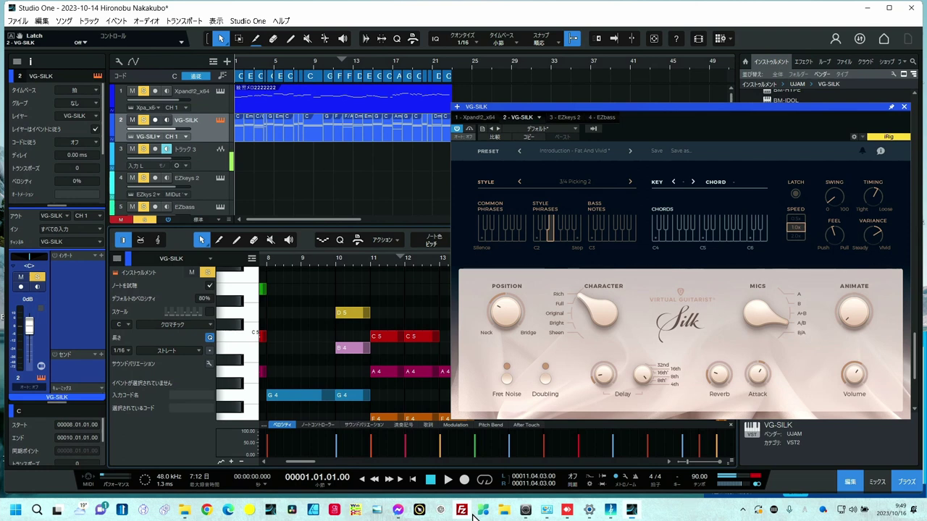
key(F3)
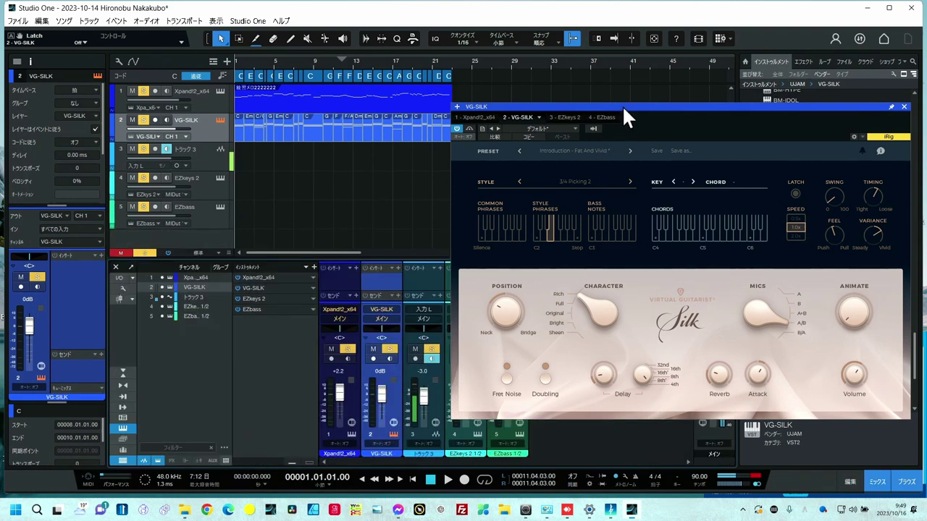
drag(693, 107, 692, 107)
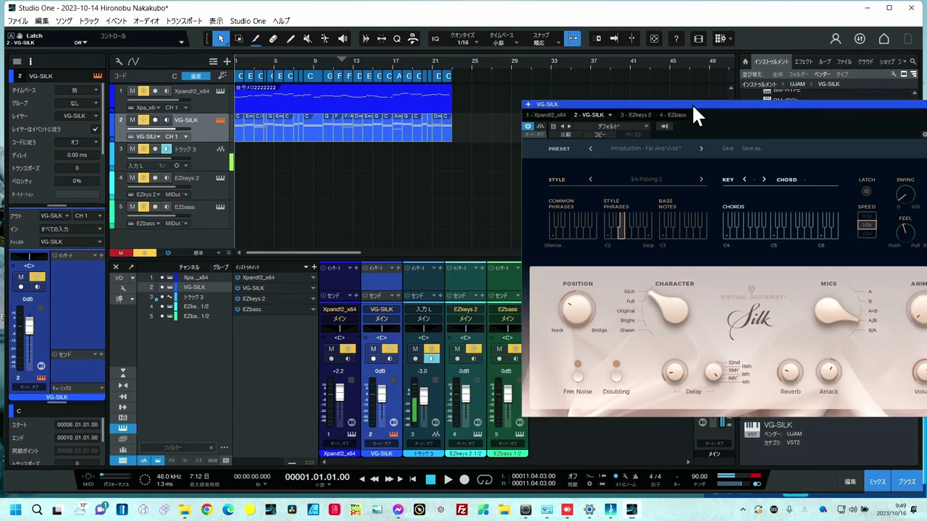
click(448, 480)
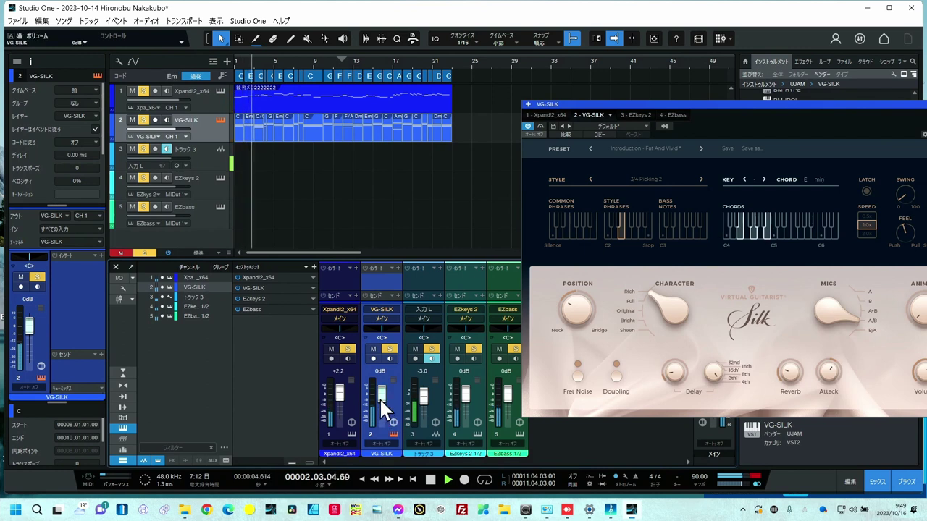
scroll(384, 409, up, 2)
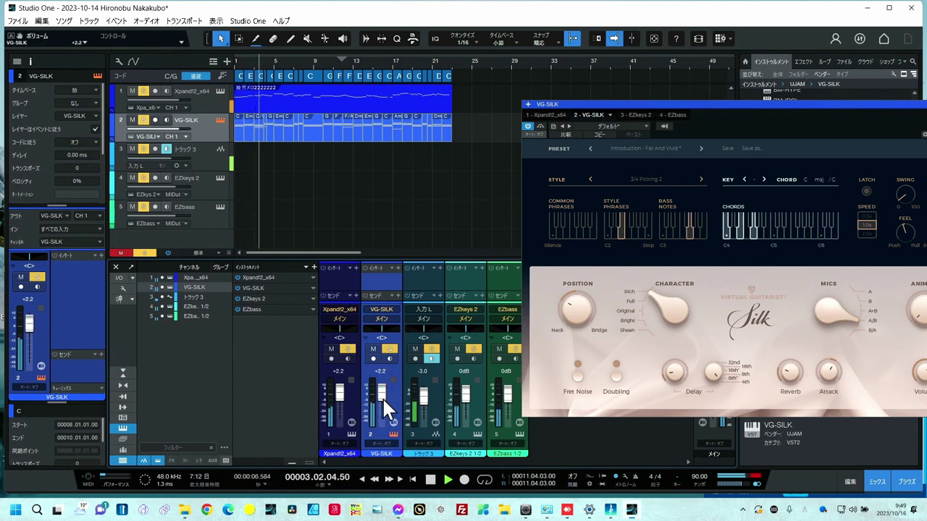
scroll(425, 409, down, 4)
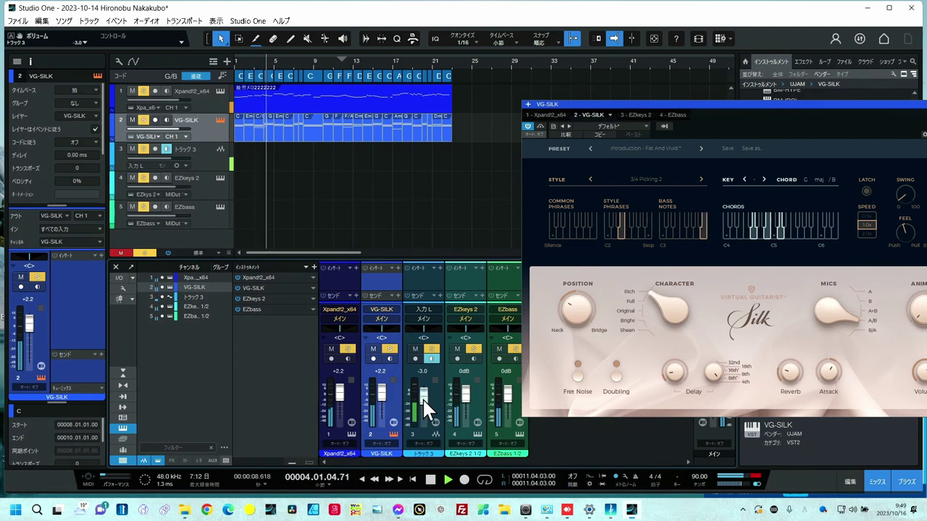